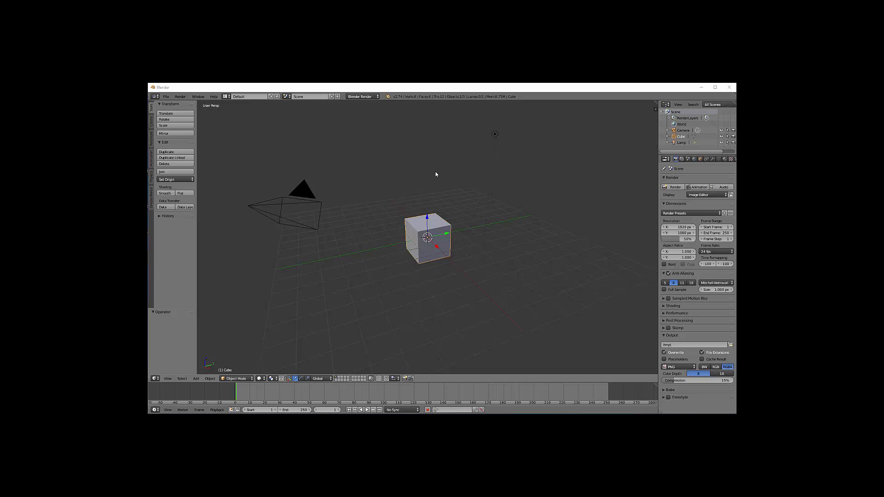
- Delete the default cube and add a plane mesh at the scene origin
{"action": "key", "text": "x"}
{"action": "left_click", "coordinate": [434, 209]}
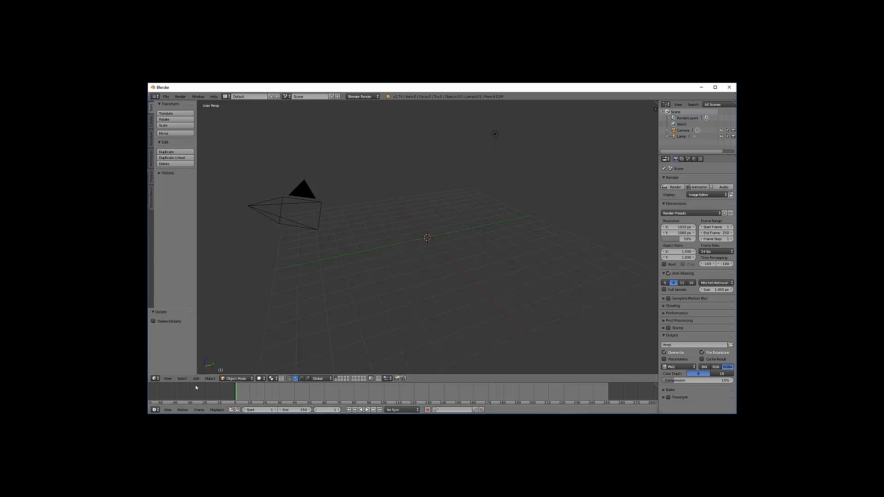
{"action": "left_click", "coordinate": [151, 122]}
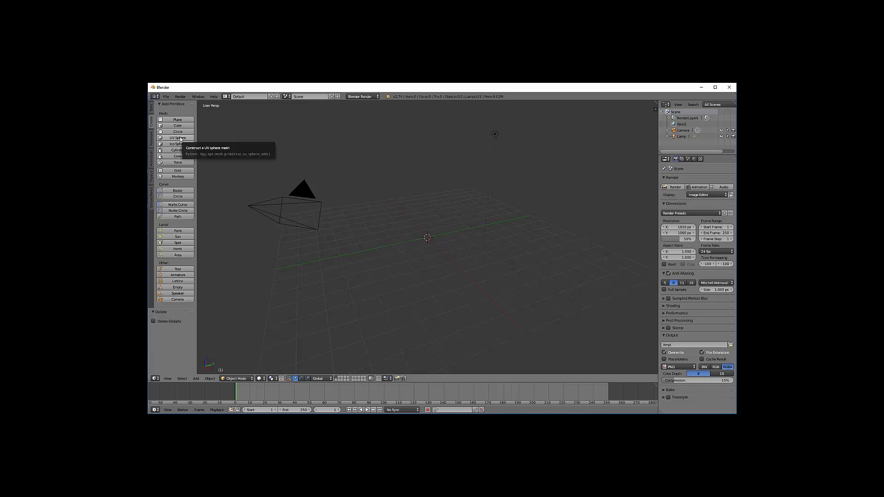
{"action": "key", "text": "shift+a"}
{"action": "mouse_move", "coordinate": [233, 147]}
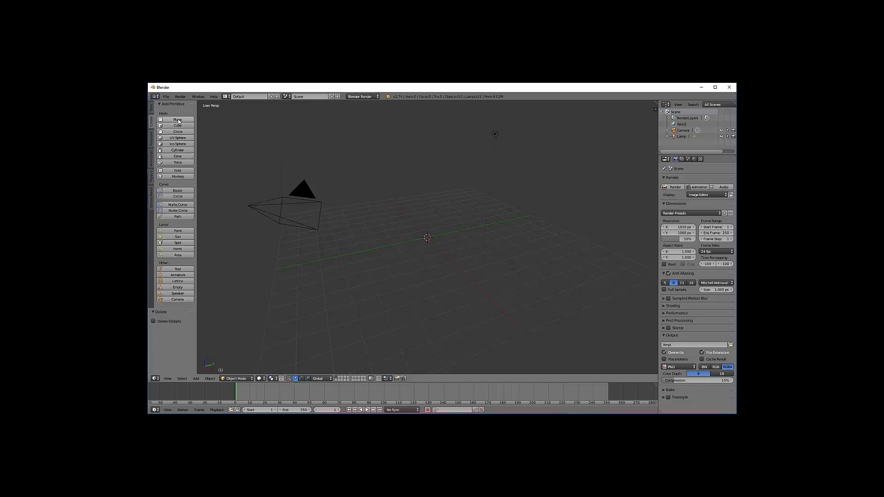
{"action": "left_click", "coordinate": [178, 120]}
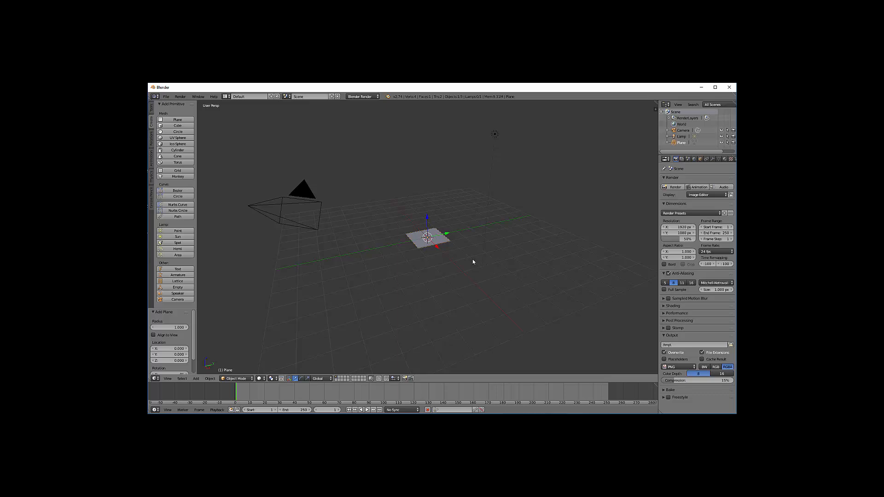
- Scale the plane up about 13 times into a large floor and raise it very slightly along Z
{"action": "key", "text": "s"}
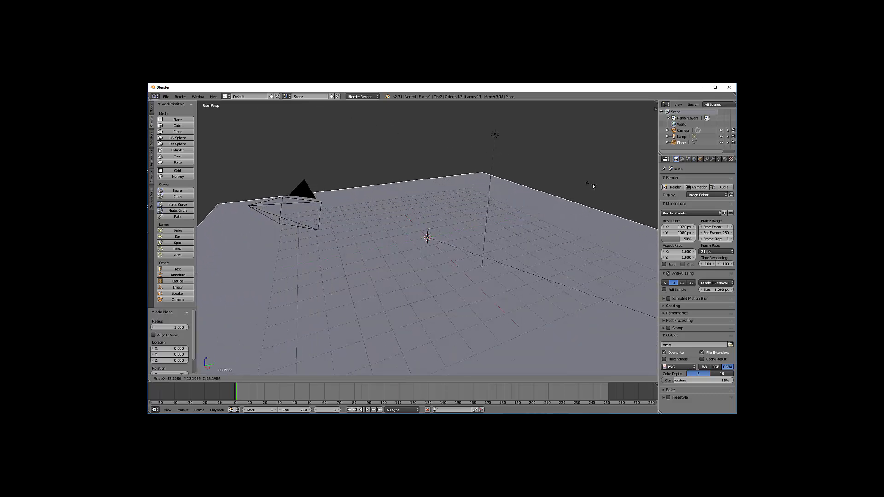
{"action": "left_click", "coordinate": [594, 185]}
{"action": "left_click_drag", "start_coordinate": [427, 215], "coordinate": [427, 215]}
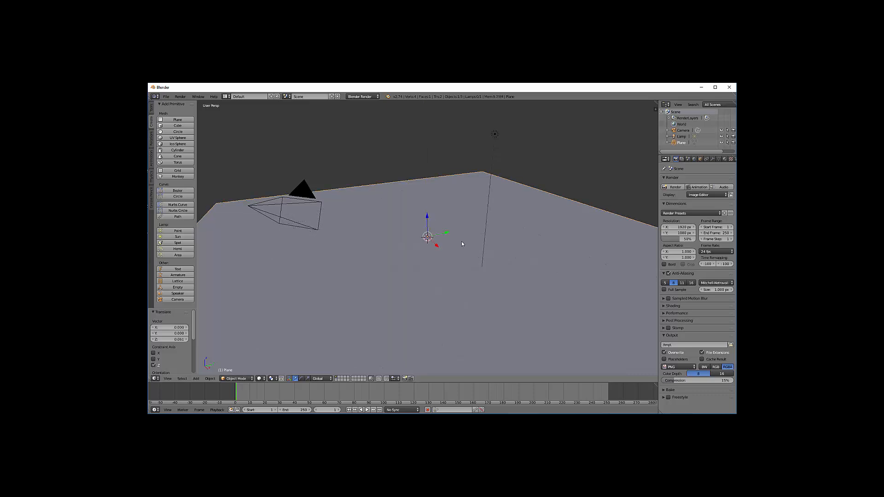
- Delete the default lamp from the scene
{"action": "right_click", "coordinate": [494, 134]}
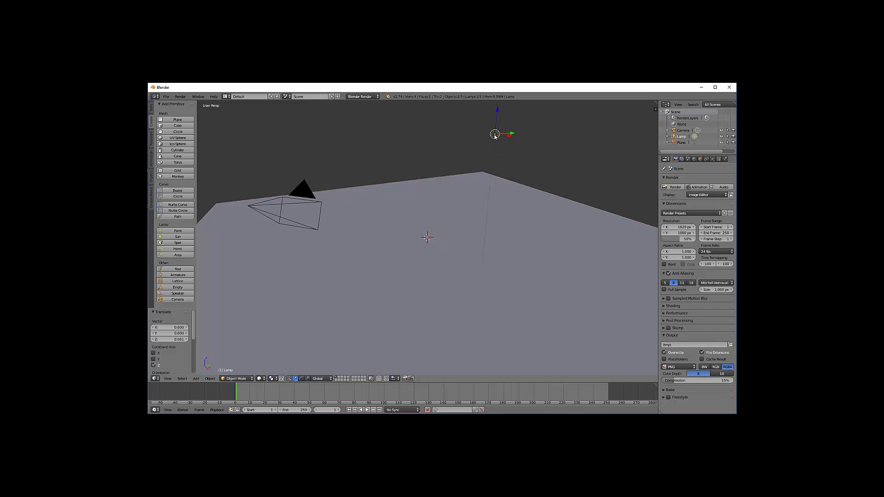
{"action": "key", "text": "x"}
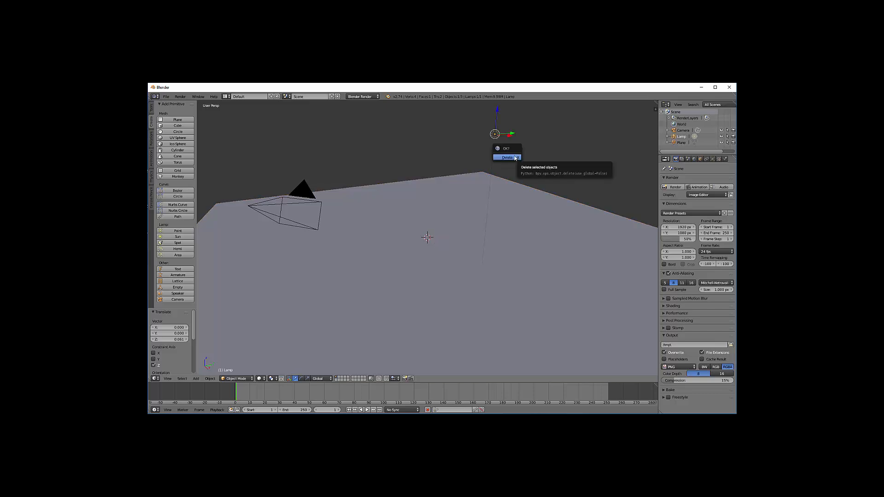
{"action": "left_click", "coordinate": [512, 158]}
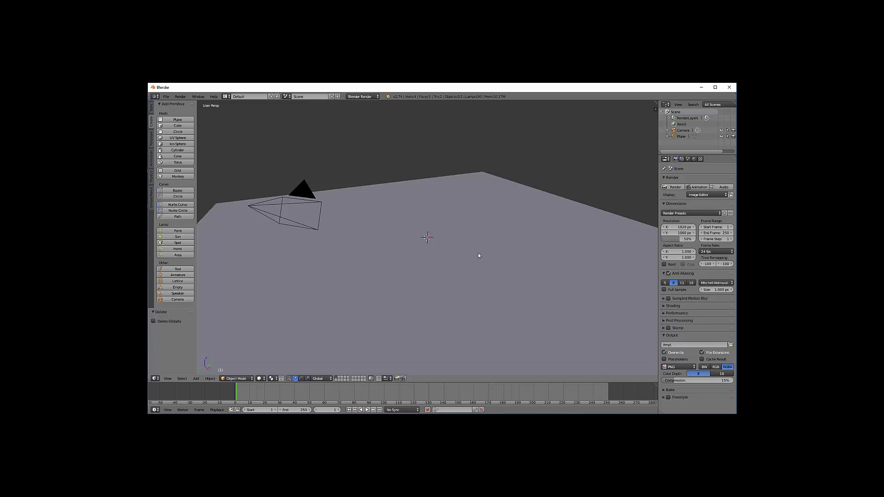
- Add a UV sphere and raise it about 2.6 units along Z so it floats above the floor
{"action": "key", "text": "shift+a"}
{"action": "mouse_move", "coordinate": [348, 263]}
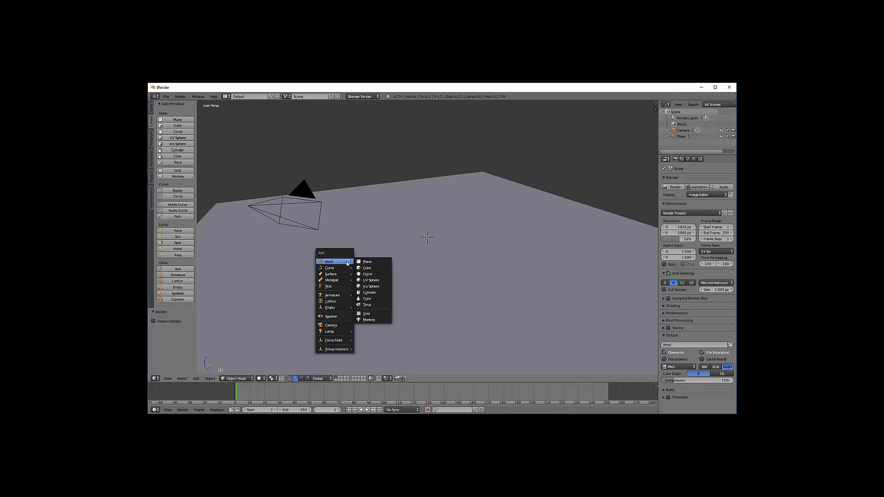
{"action": "left_click", "coordinate": [376, 281]}
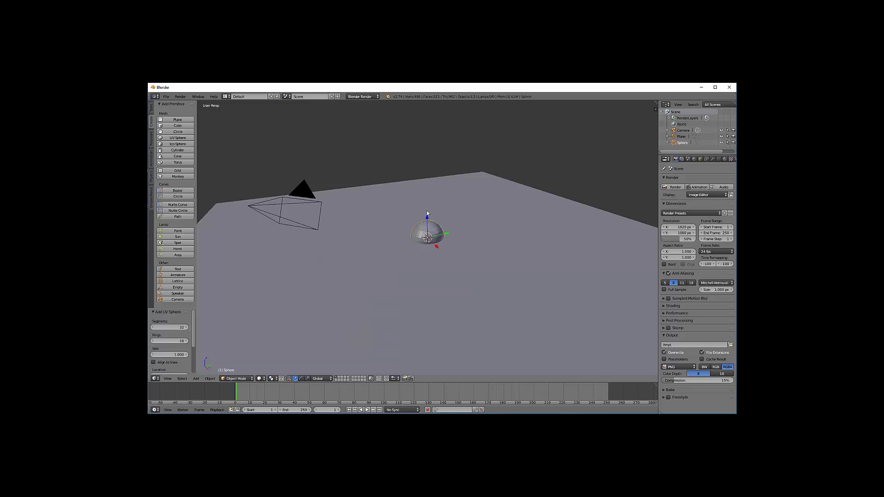
{"action": "left_click_drag", "start_coordinate": [427, 215], "coordinate": [428, 175]}
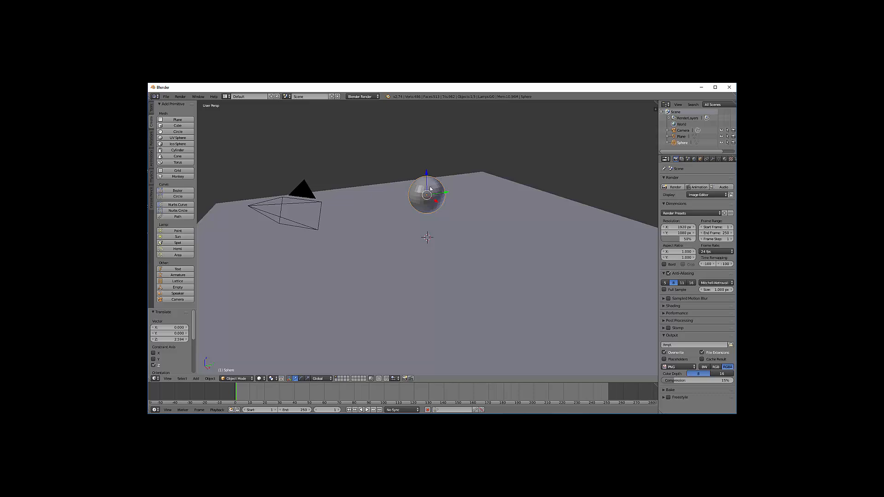
- Add a Subdivision Surface modifier with 3 view subdivisions to the sphere and shade it smooth
{"action": "left_click", "coordinate": [713, 159]}
{"action": "left_click", "coordinate": [695, 180]}
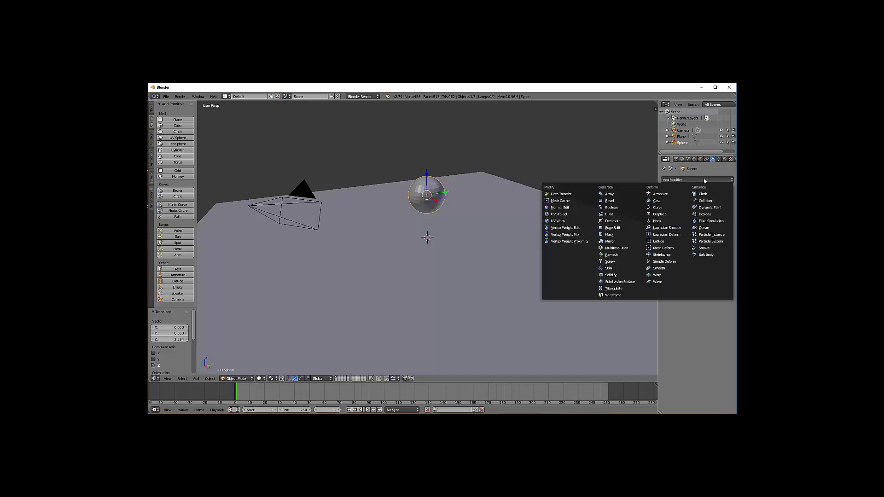
{"action": "left_click", "coordinate": [621, 282]}
{"action": "left_click", "coordinate": [694, 222]}
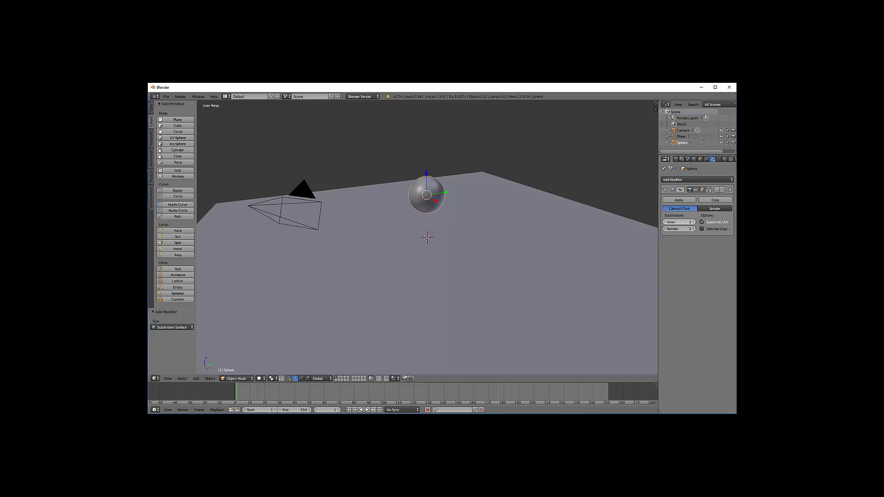
{"action": "left_click", "coordinate": [694, 222]}
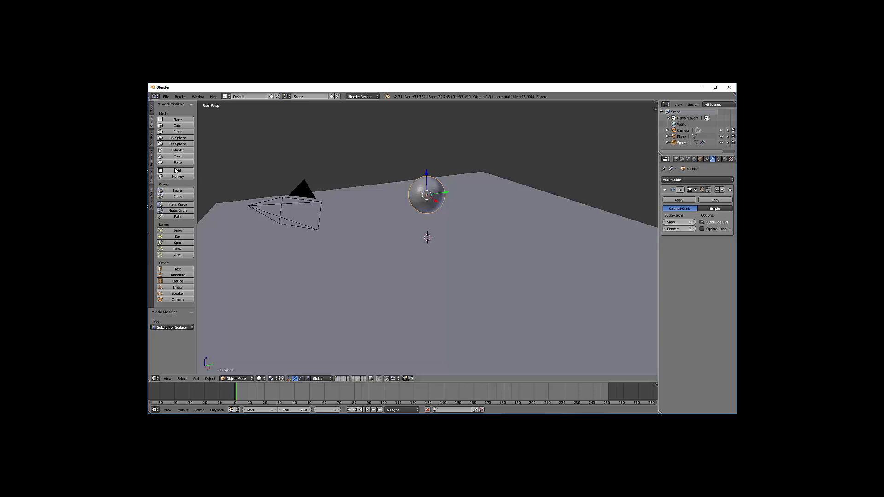
{"action": "left_click", "coordinate": [152, 111]}
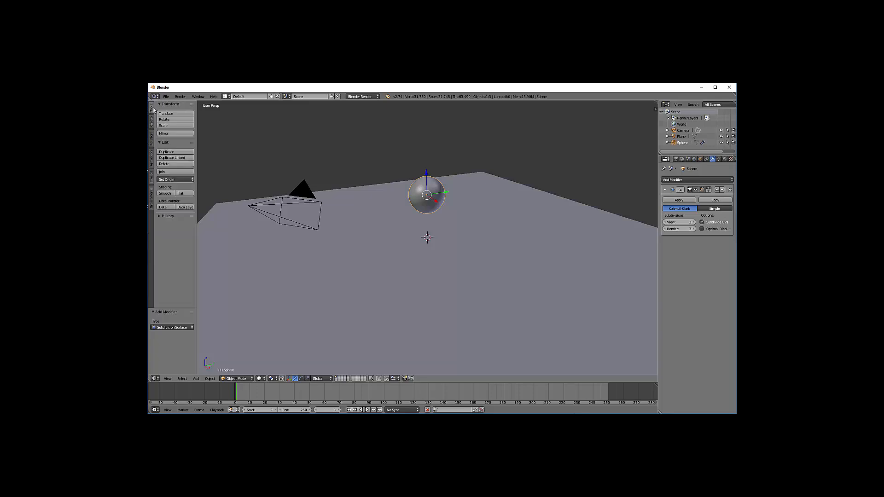
{"action": "left_click", "coordinate": [166, 194]}
- Add a second plane and raise it about 4.7 units along Z, above the sphere
{"action": "key", "text": "shift+a"}
{"action": "mouse_move", "coordinate": [479, 251]}
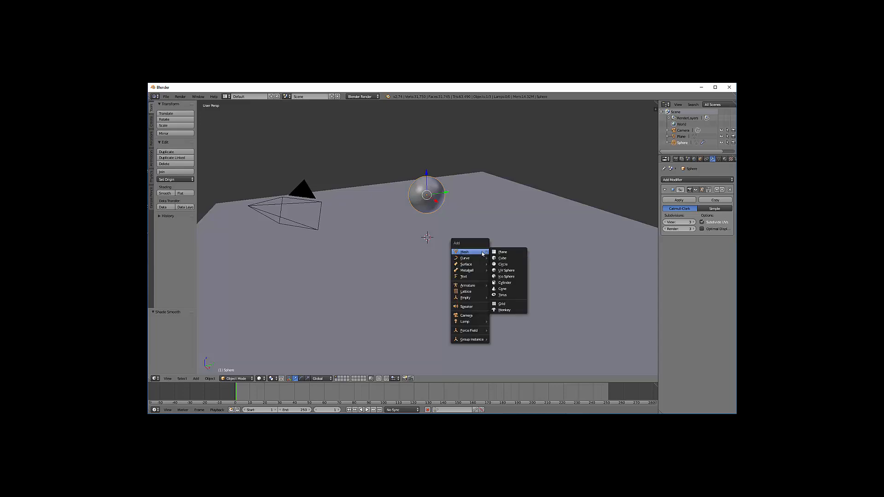
{"action": "left_click", "coordinate": [509, 251]}
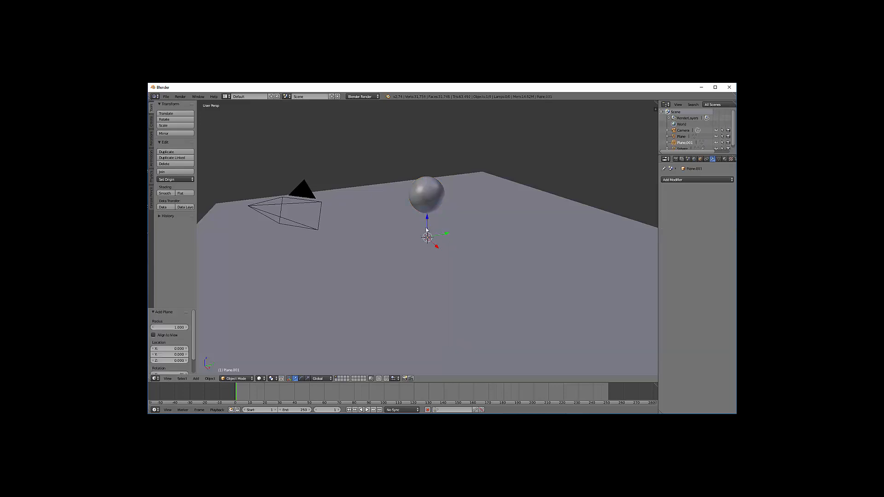
{"action": "left_click_drag", "start_coordinate": [427, 217], "coordinate": [440, 137]}
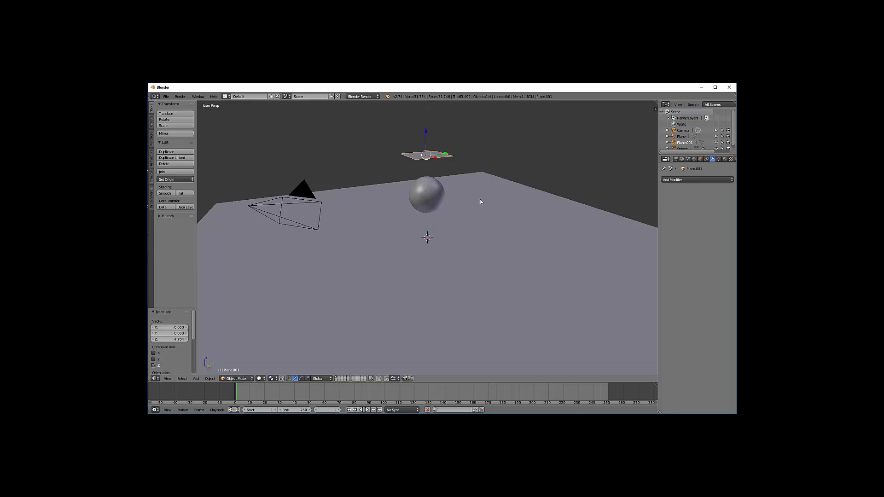
- In front orthographic view, rotate the small plane about 42° and move it about 5.9 units along X and 2.4 units up
{"action": "key", "text": "KP_1"}
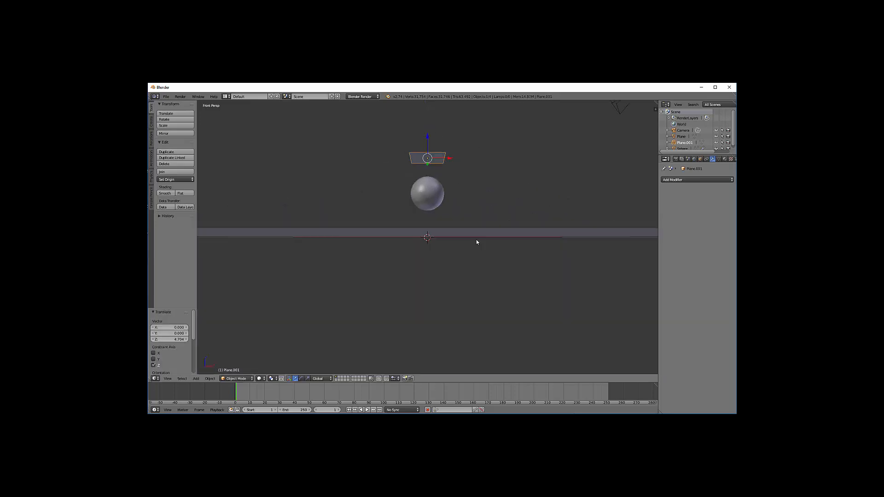
{"action": "key", "text": "KP_5"}
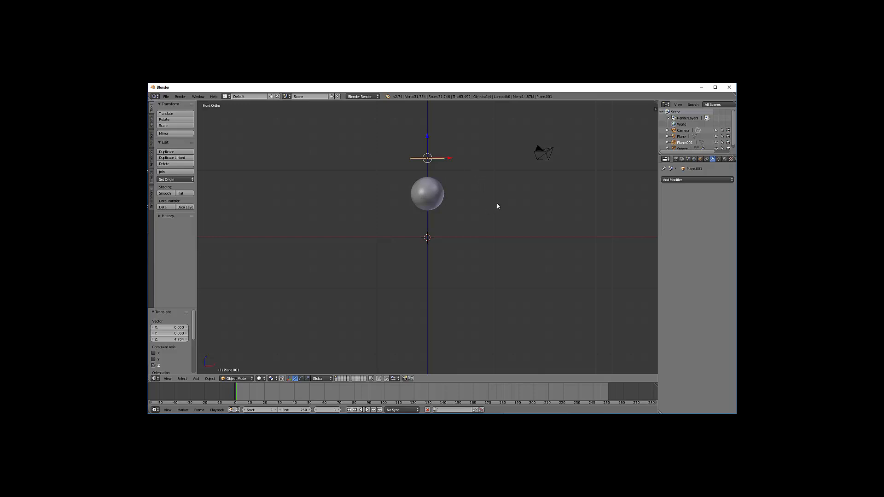
{"action": "key", "text": "r"}
{"action": "left_click", "coordinate": [451, 249]}
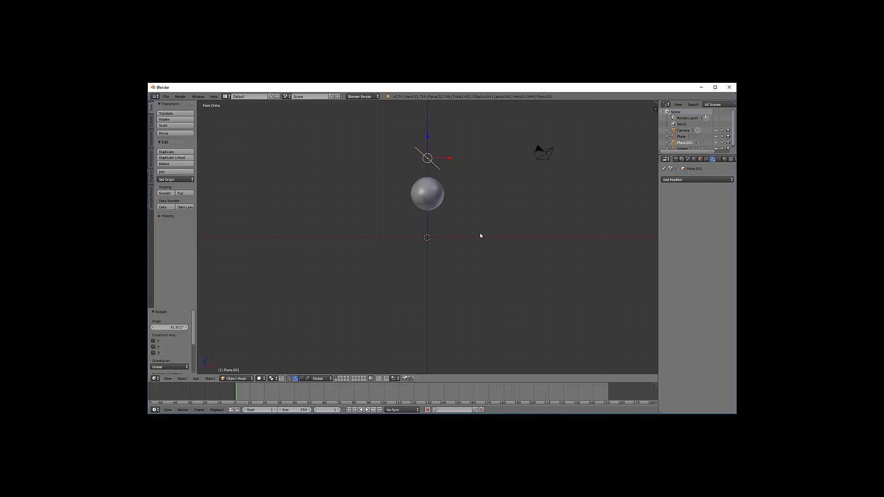
{"action": "key", "text": "g"}
{"action": "left_click", "coordinate": [626, 221]}
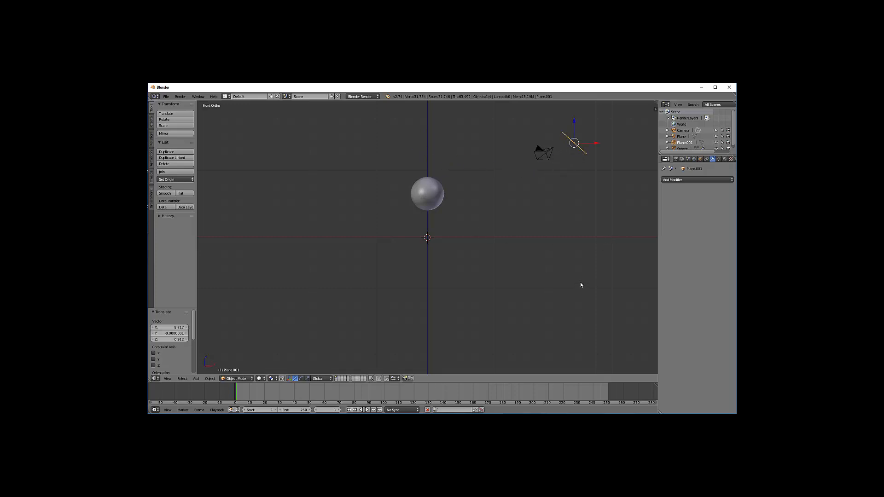
{"action": "key", "text": "g"}
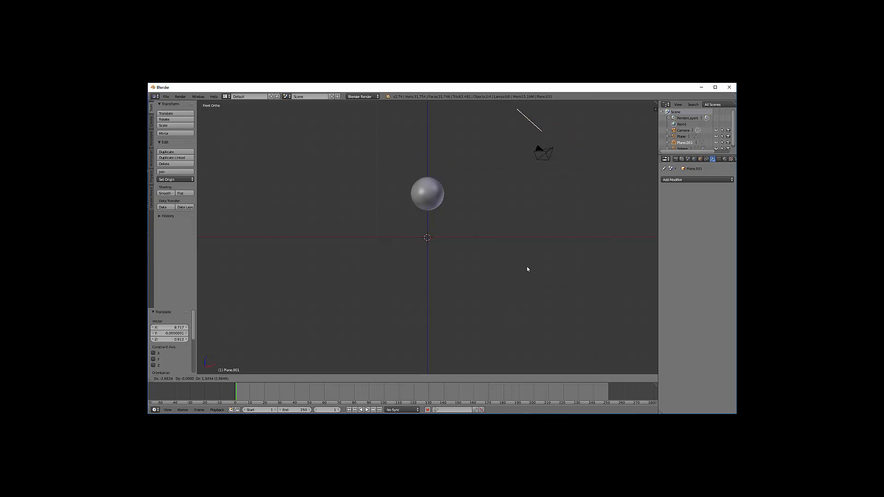
{"action": "left_click", "coordinate": [526, 264]}
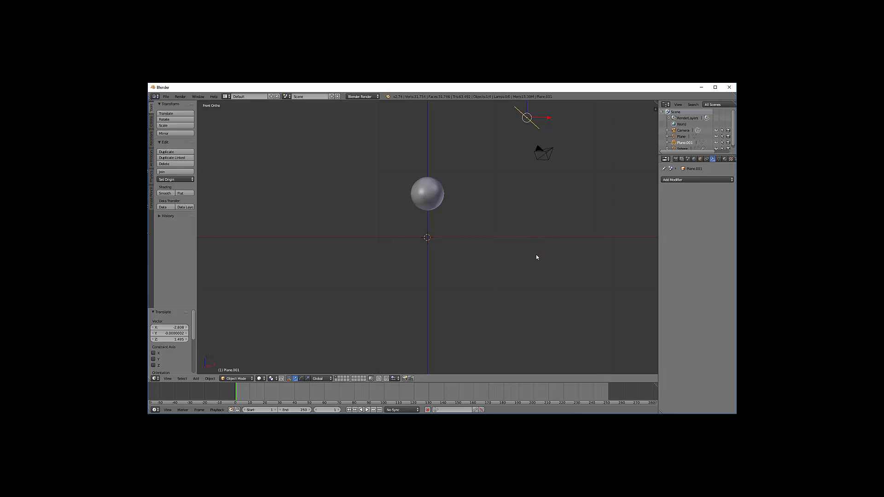
- Scale the tilted plane up by a factor of about 4, and reduce it by a factor of about 0.73
{"action": "middle_click_drag", "start_coordinate": [529, 255], "coordinate": [485, 277]}
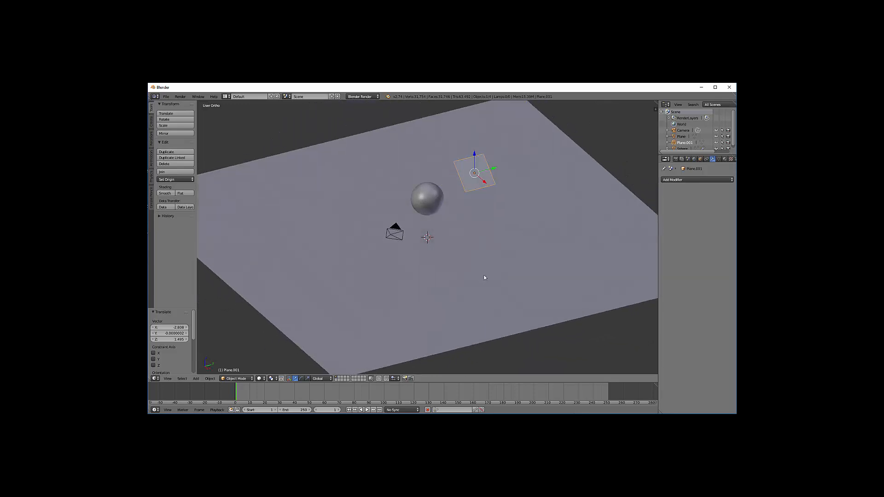
{"action": "key", "text": "s"}
{"action": "left_click", "coordinate": [289, 178]}
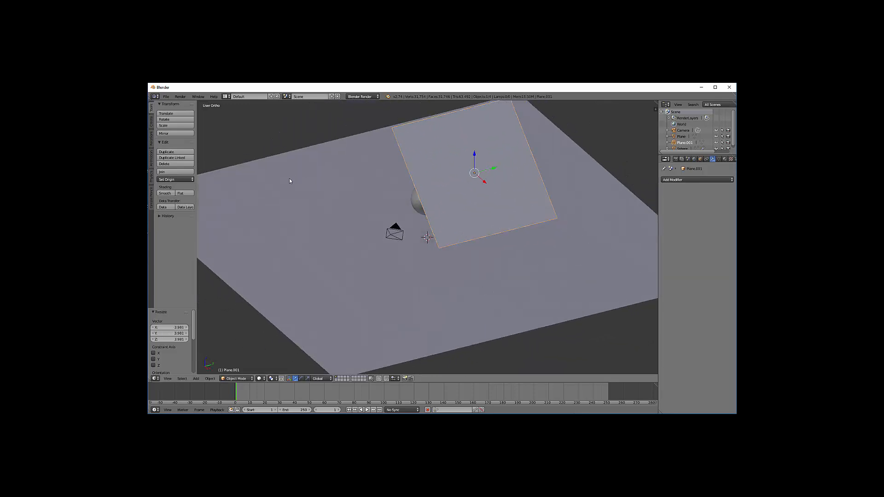
{"action": "middle_click_drag", "start_coordinate": [289, 181], "coordinate": [485, 185]}
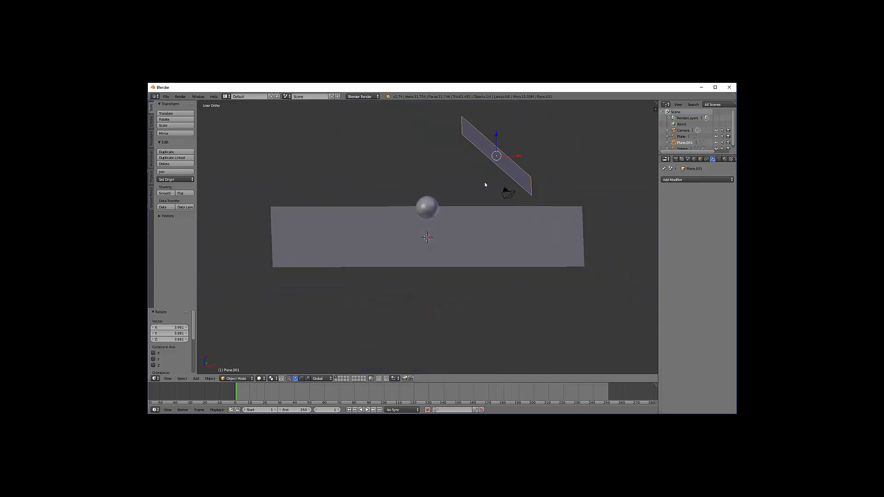
{"action": "key", "text": "s"}
{"action": "left_click", "coordinate": [558, 218]}
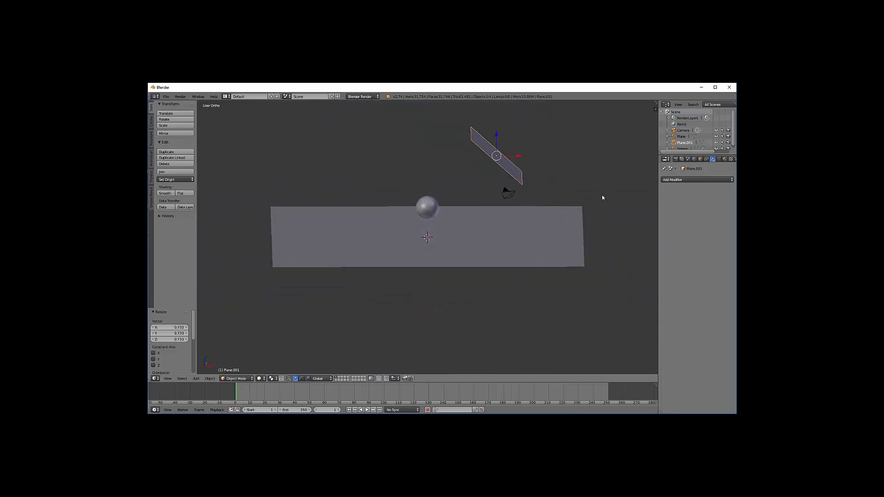
- Create a new material for the tilted plane and switch the render engine to Cycles Render
{"action": "left_click", "coordinate": [725, 158]}
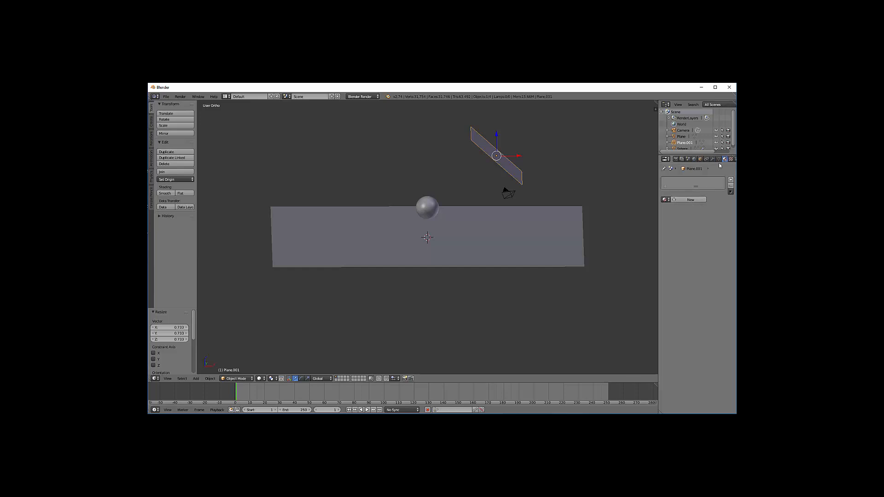
{"action": "left_click", "coordinate": [682, 201]}
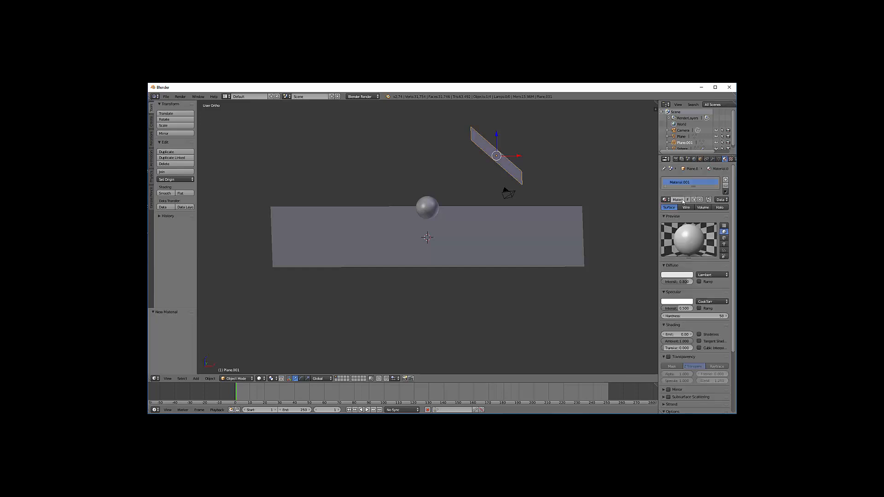
{"action": "left_click", "coordinate": [359, 97]}
{"action": "left_click", "coordinate": [362, 119]}
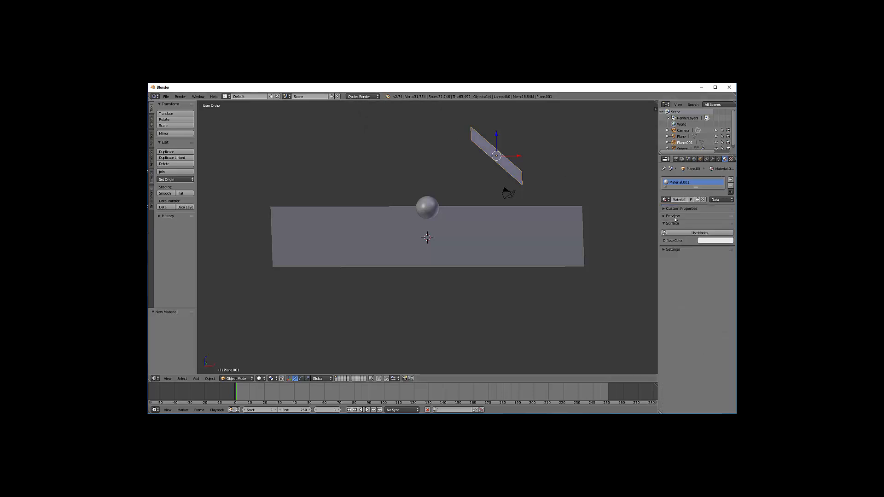
- Enable nodes for the tilted plane's material and set its surface shader to Emission
{"action": "left_click", "coordinate": [700, 232]}
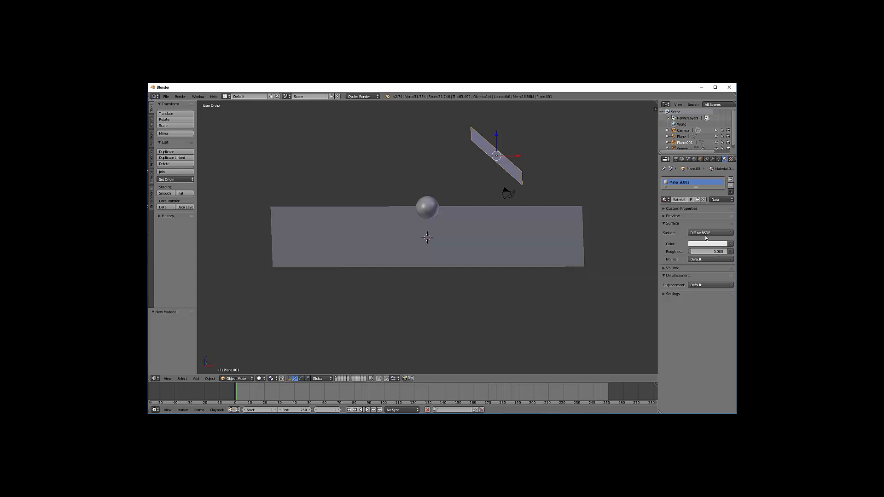
{"action": "left_click", "coordinate": [704, 233]}
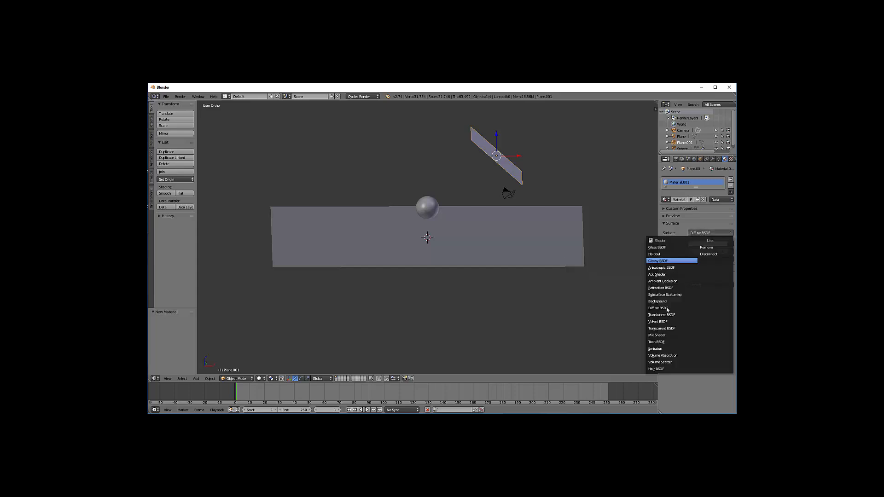
{"action": "left_click", "coordinate": [662, 349]}
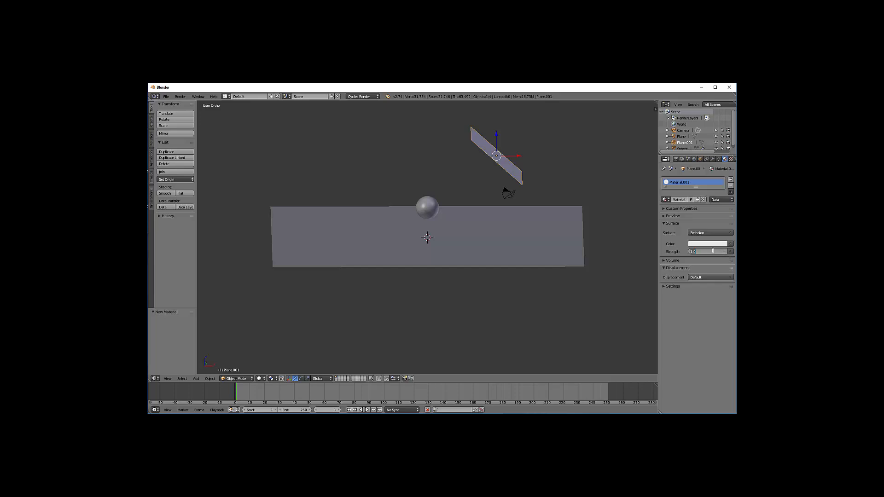
- Set the tilted plane's emission strength to 10 and test-render the scene from the camera view
{"action": "type", "text": "10"}
{"action": "key", "text": "Return"}
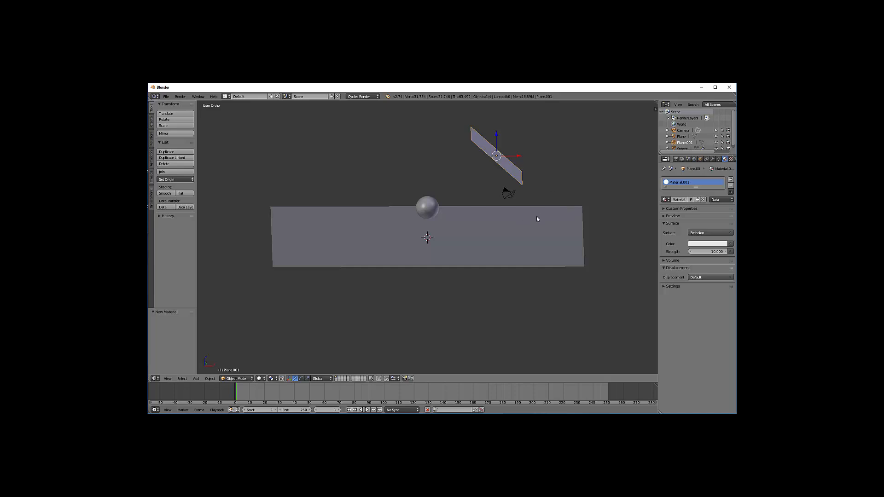
{"action": "key", "text": "KP_0"}
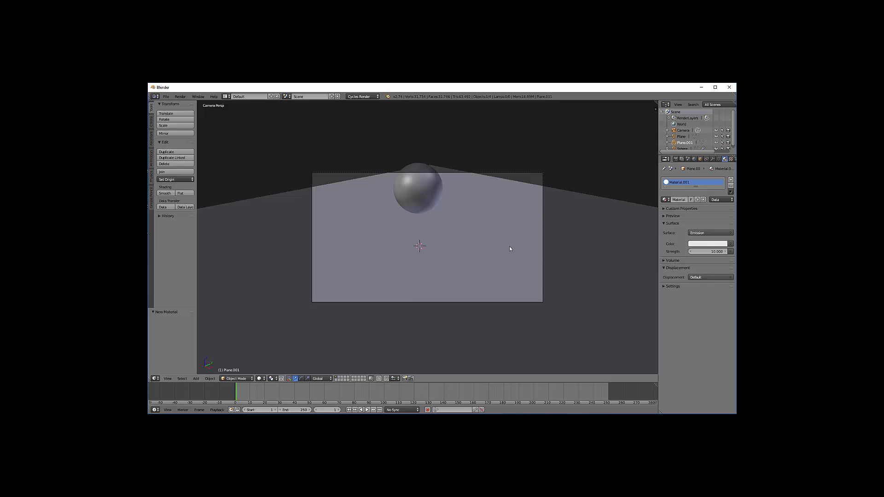
{"action": "key", "text": "F12"}
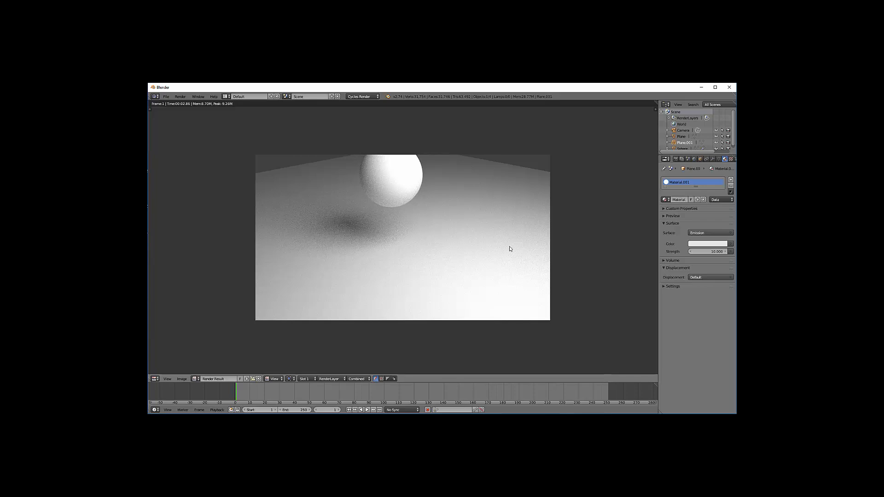
{"action": "key", "text": "Escape"}
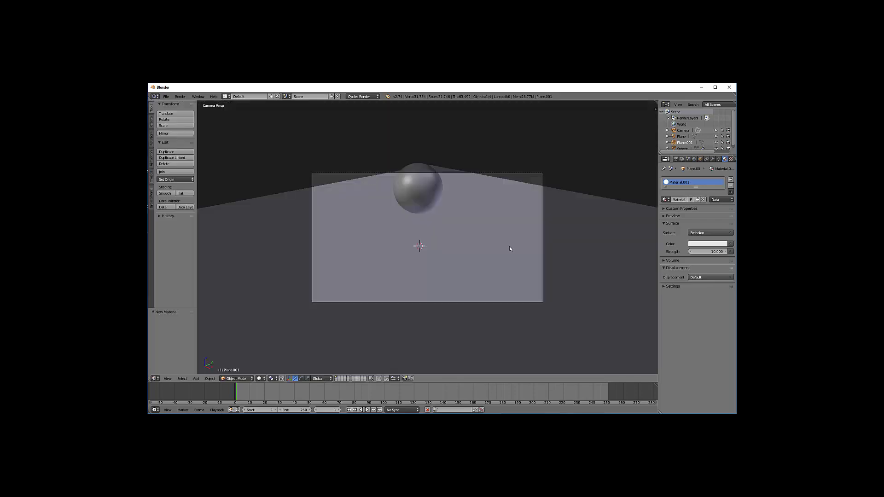
- Expand the render sampling settings and check the render samples value
{"action": "left_click", "coordinate": [676, 159]}
{"action": "scroll", "coordinate": [712, 305], "scroll_direction": "down", "scroll_amount": 2}
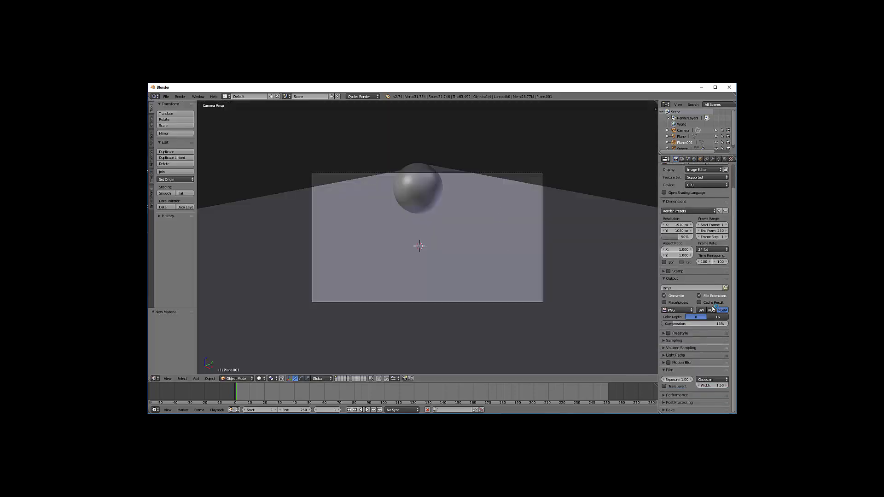
{"action": "left_click", "coordinate": [664, 341]}
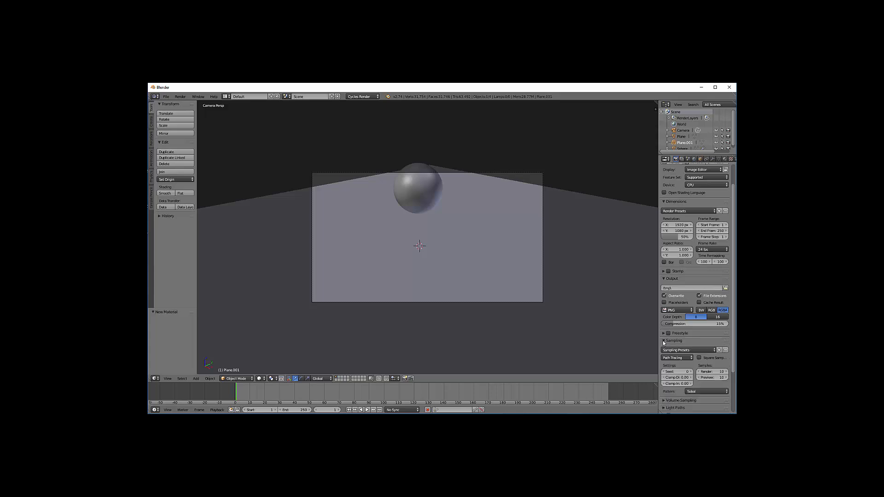
{"action": "left_click", "coordinate": [715, 372]}
{"action": "key", "text": "Return"}
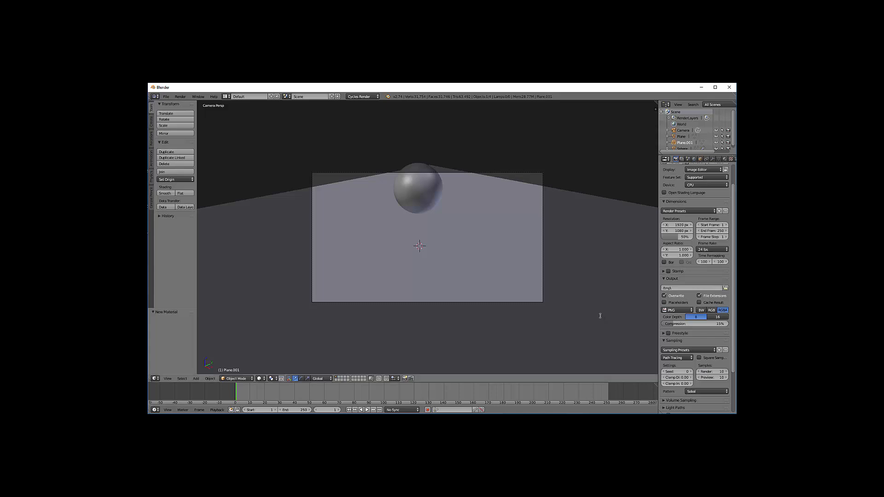
- Select the sphere, raise it about 3.6 units along Z, and switch the view to perspective
{"action": "right_click", "coordinate": [434, 199]}
{"action": "key", "text": "KP_0"}
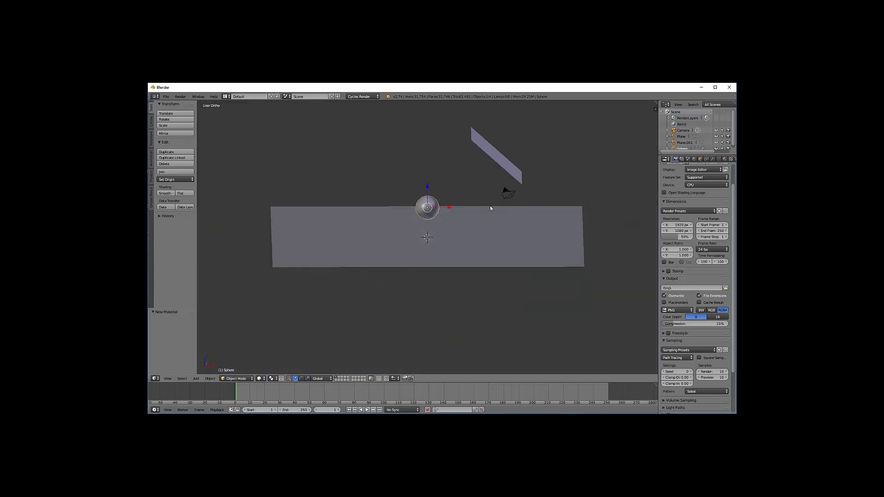
{"action": "key", "text": "KP_0"}
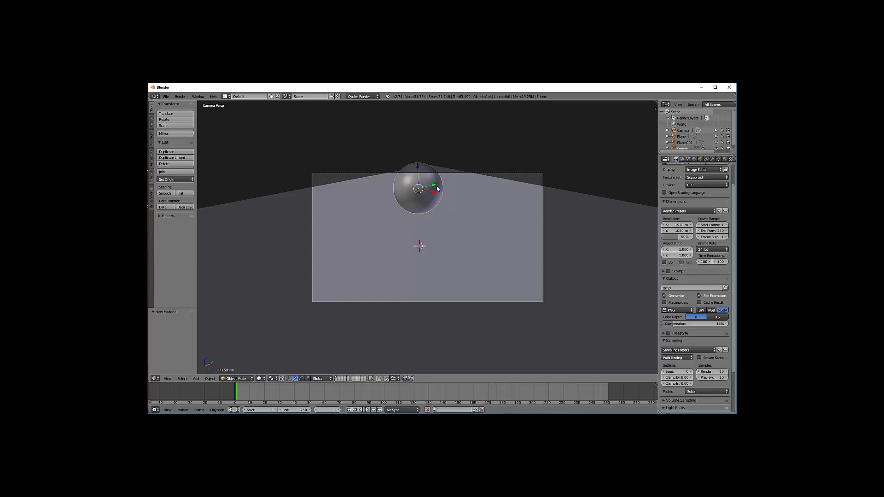
{"action": "key", "text": "KP_0"}
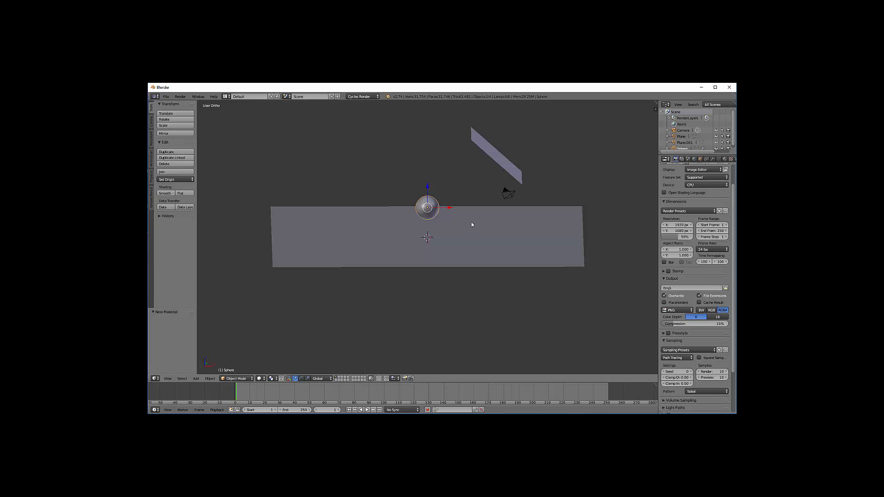
{"action": "middle_click_drag", "start_coordinate": [459, 244], "coordinate": [463, 203]}
{"action": "scroll", "coordinate": [469, 234], "scroll_direction": "up", "scroll_amount": 4}
{"action": "scroll", "coordinate": [481, 217], "scroll_direction": "down", "scroll_amount": 4}
{"action": "left_click_drag", "start_coordinate": [426, 186], "coordinate": [427, 145]}
{"action": "middle_click_drag", "start_coordinate": [447, 201], "coordinate": [457, 222]}
{"action": "key", "text": "KP_5"}
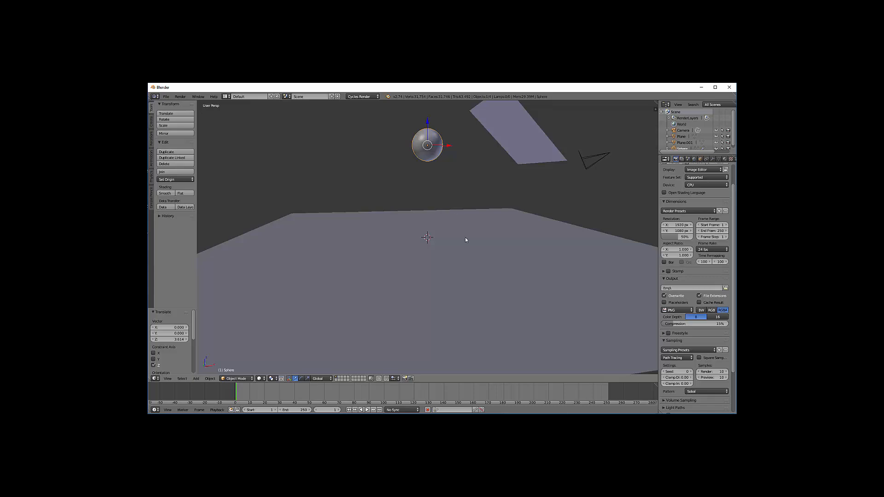
{"action": "mouse_move", "coordinate": [477, 237]}
{"action": "middle_mouse_down"}
{"action": "mouse_move", "coordinate": [457, 236]}
{"action": "mouse_move", "coordinate": [474, 235]}
{"action": "middle_mouse_up"}
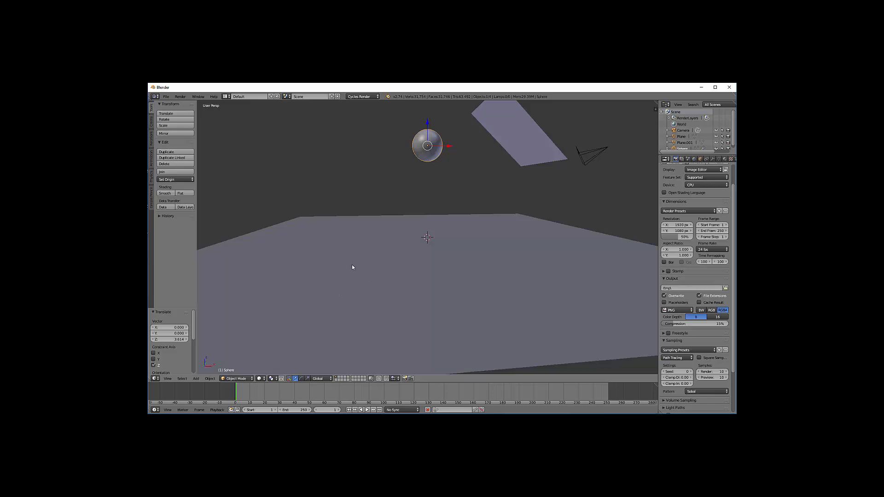
- Insert a LocRotScale keyframe for the sphere at frame 1
{"action": "key", "text": "i"}
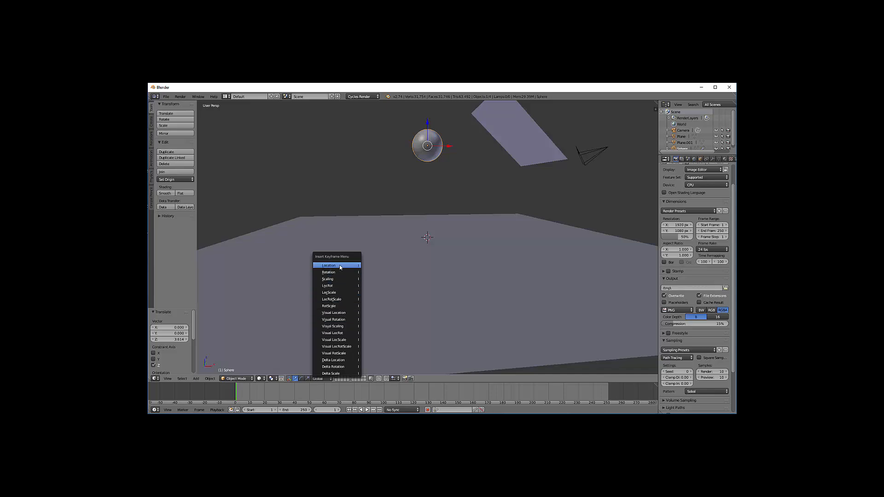
{"action": "key", "text": "i"}
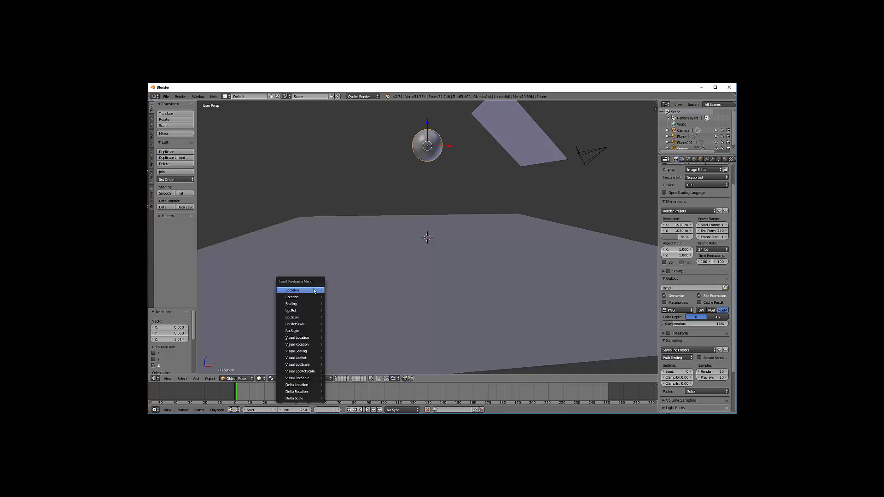
{"action": "left_click", "coordinate": [304, 324]}
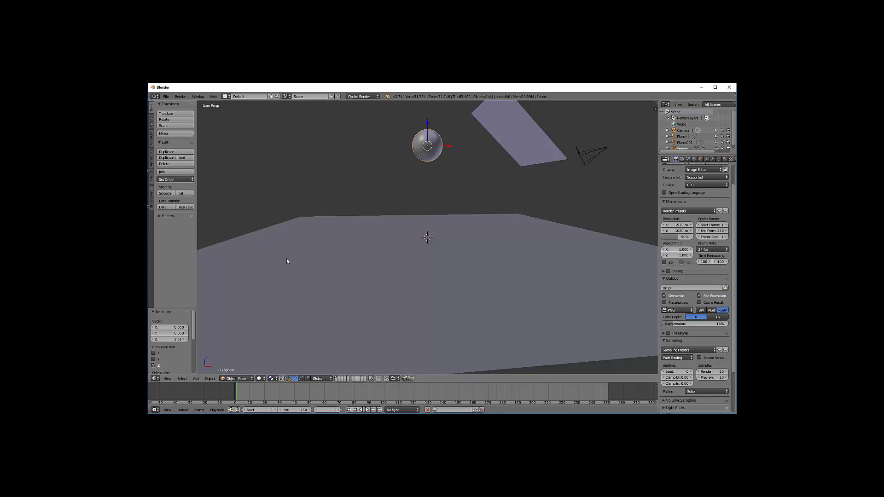
{"action": "key", "text": "i"}
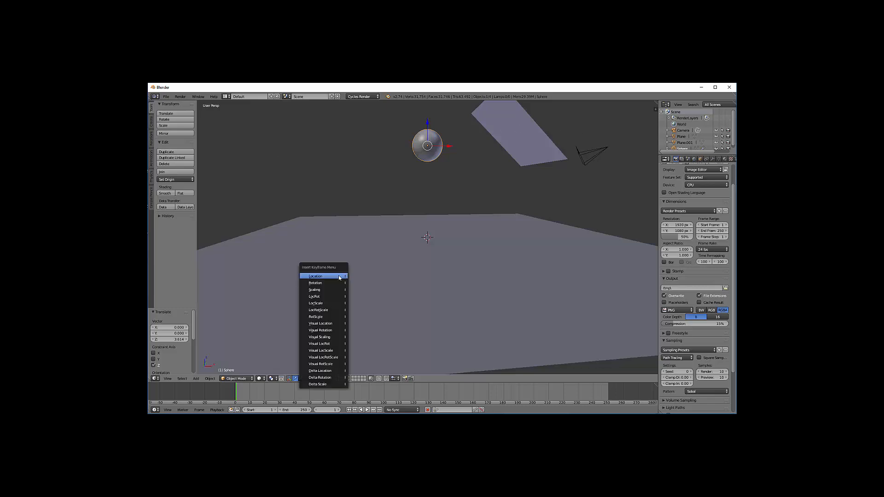
{"action": "left_click", "coordinate": [324, 311]}
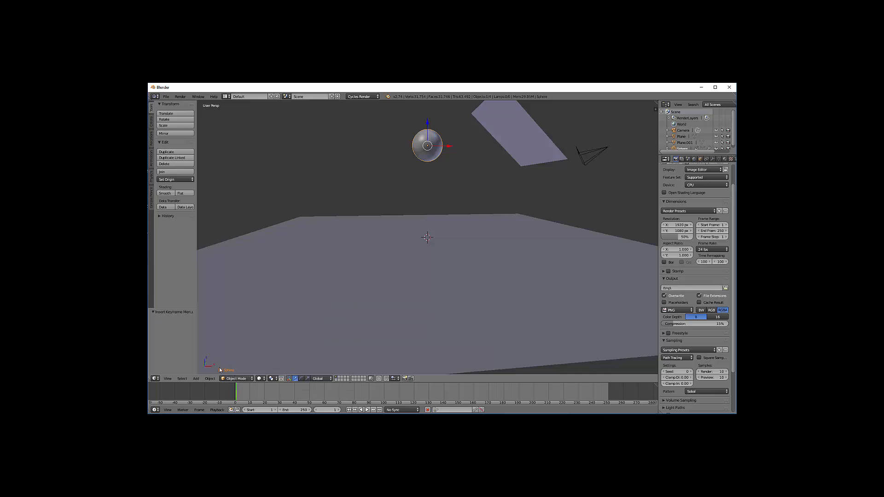
- Try lowering the sphere to the floor at frame 7 and at frame 1 without keyframing, changing frames after each move
{"action": "left_click", "coordinate": [242, 393]}
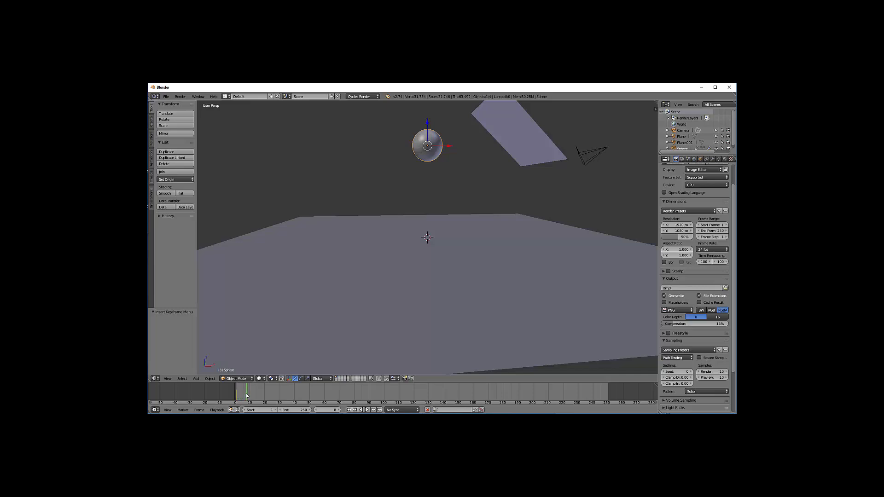
{"action": "left_click", "coordinate": [245, 393]}
{"action": "key", "text": "Left"}
{"action": "left_click", "coordinate": [339, 410]}
{"action": "left_click_drag", "start_coordinate": [428, 123], "coordinate": [424, 207]}
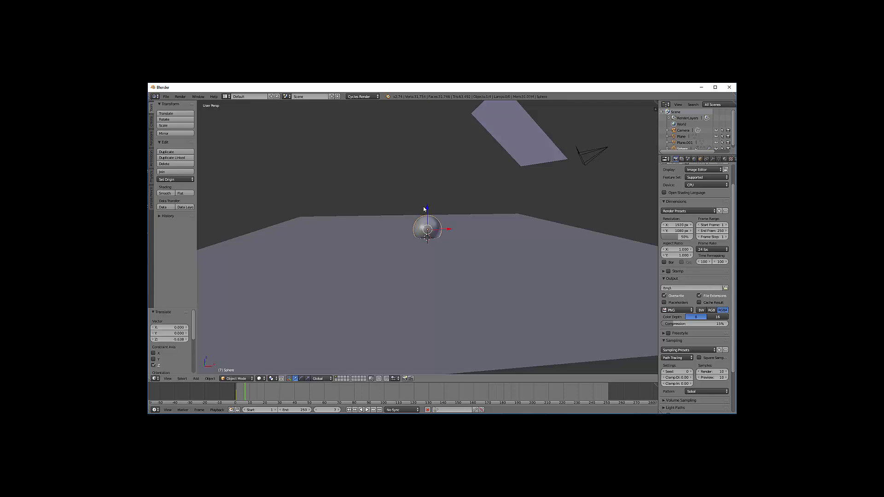
{"action": "mouse_move", "coordinate": [237, 399]}
{"action": "left_mouse_down"}
{"action": "mouse_move", "coordinate": [264, 393]}
{"action": "mouse_move", "coordinate": [236, 397]}
{"action": "left_mouse_up"}
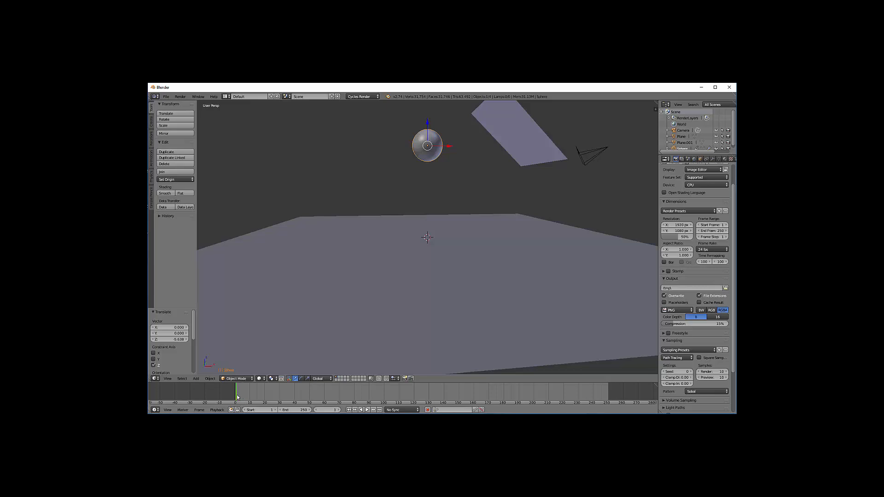
{"action": "left_click_drag", "start_coordinate": [428, 137], "coordinate": [429, 226]}
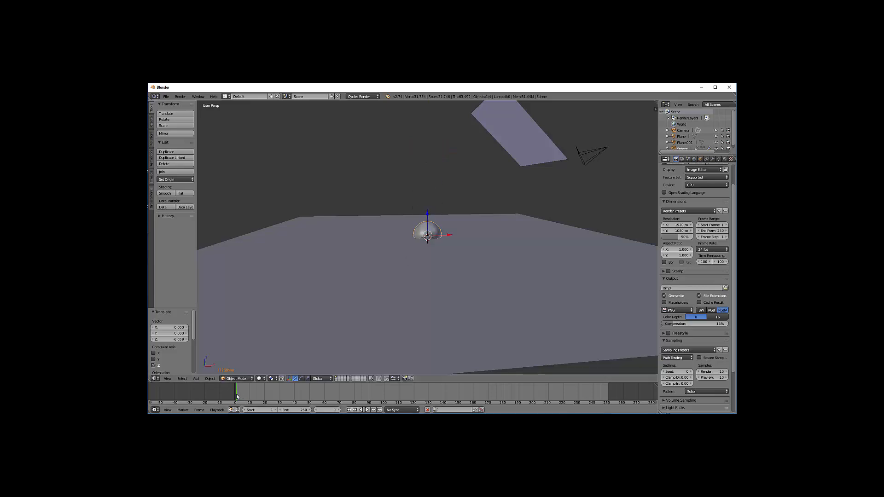
{"action": "left_click_drag", "start_coordinate": [238, 397], "coordinate": [248, 397]}
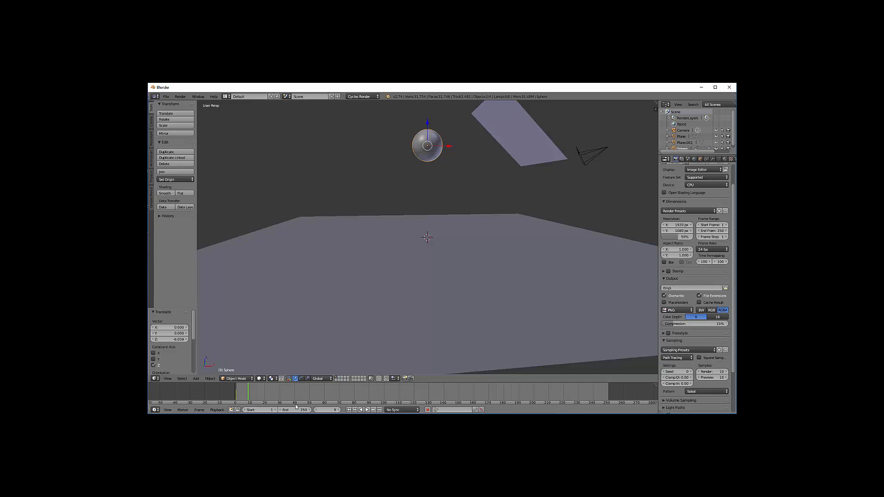
- At frame 7, lower the sphere about 5.7 units to the floor and insert a LocRotScale keyframe
{"action": "left_click_drag", "start_coordinate": [248, 395], "coordinate": [246, 395]}
{"action": "left_click_drag", "start_coordinate": [428, 139], "coordinate": [426, 209]}
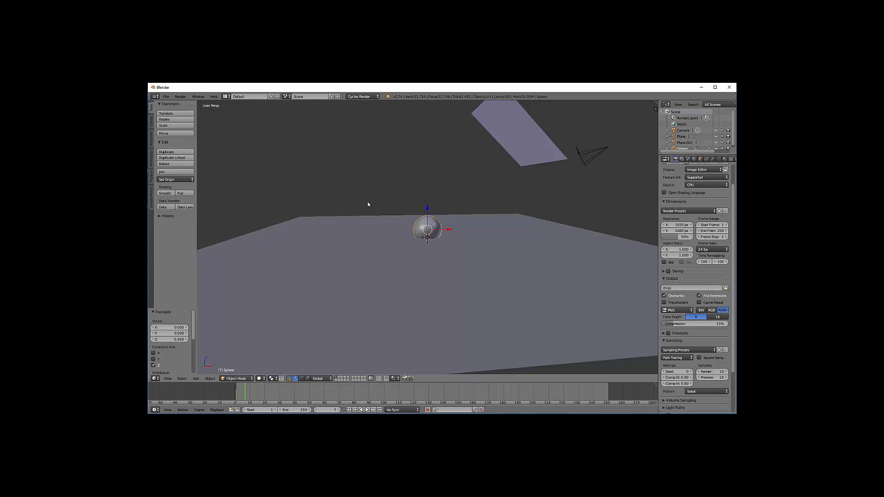
{"action": "key", "text": "i"}
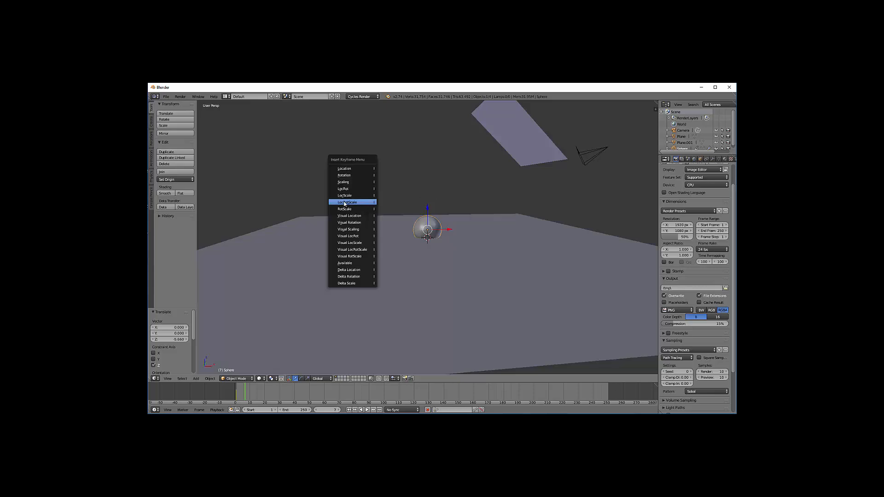
{"action": "left_click", "coordinate": [345, 203]}
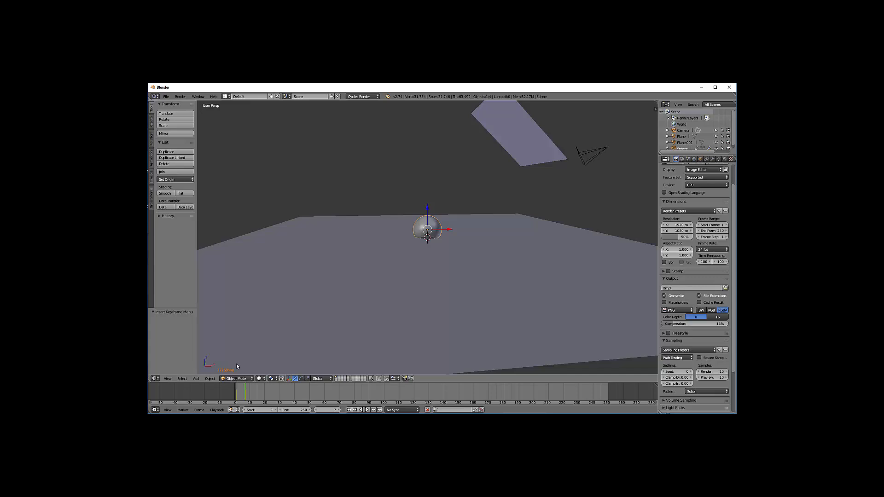
- Set the active keying set to LocRotScale, then raise the sphere to just below its starting height at frame 12 and keyframe it
{"action": "left_click", "coordinate": [435, 411]}
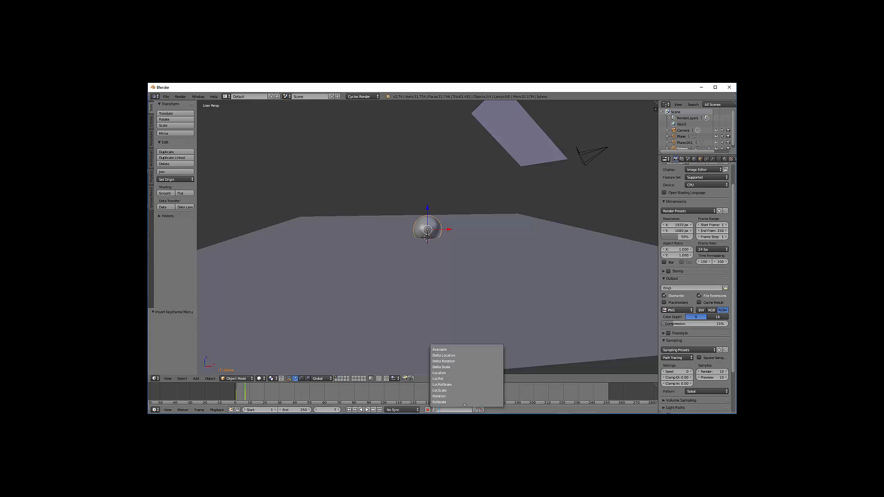
{"action": "left_click", "coordinate": [450, 385]}
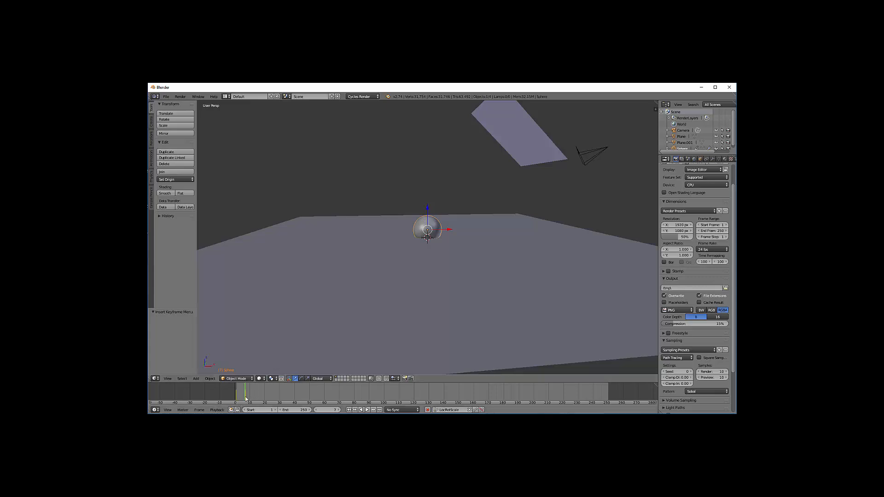
{"action": "left_click_drag", "start_coordinate": [245, 398], "coordinate": [253, 398]}
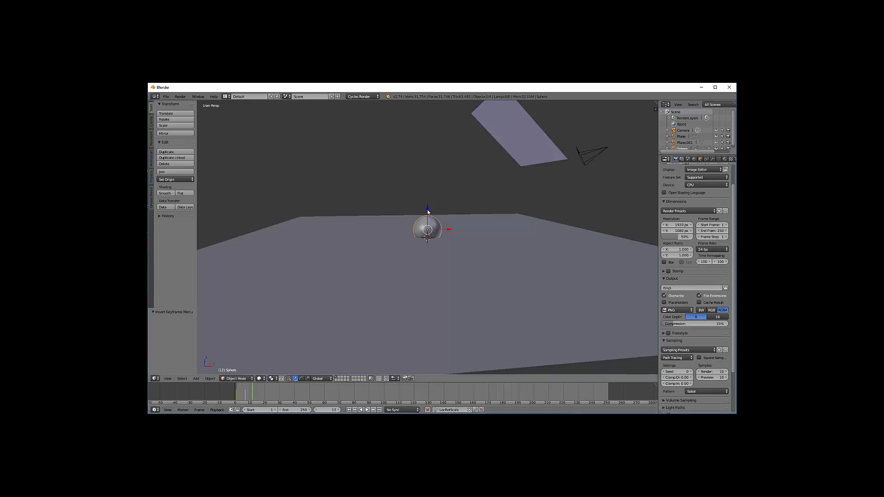
{"action": "left_click_drag", "start_coordinate": [428, 211], "coordinate": [428, 140]}
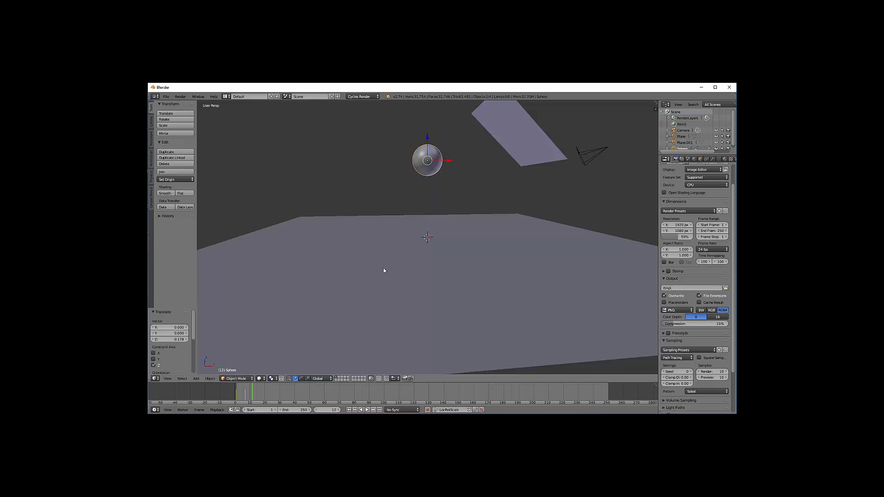
{"action": "key", "text": "i"}
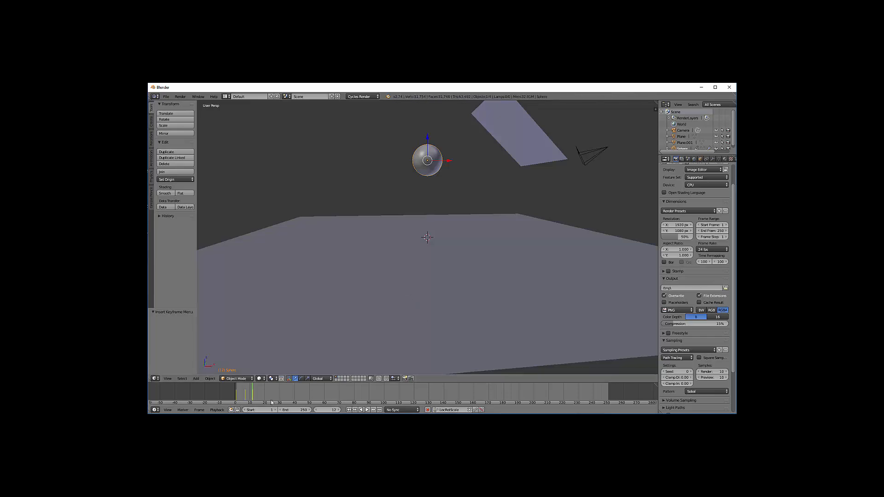
- Compare with frame 1, lower the sphere about 0.96 units at frame 12, re-keyframe it, and return to frame 1
{"action": "left_click", "coordinate": [236, 395]}
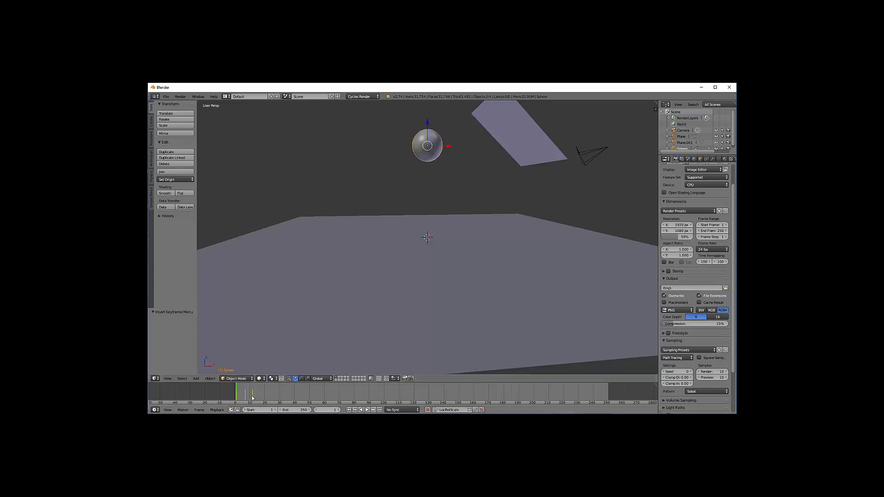
{"action": "left_click", "coordinate": [252, 396]}
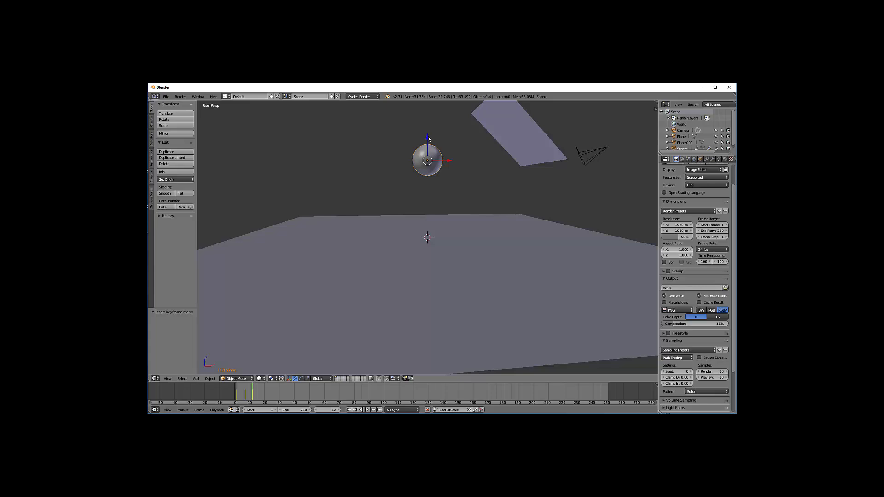
{"action": "left_click_drag", "start_coordinate": [428, 138], "coordinate": [427, 155]}
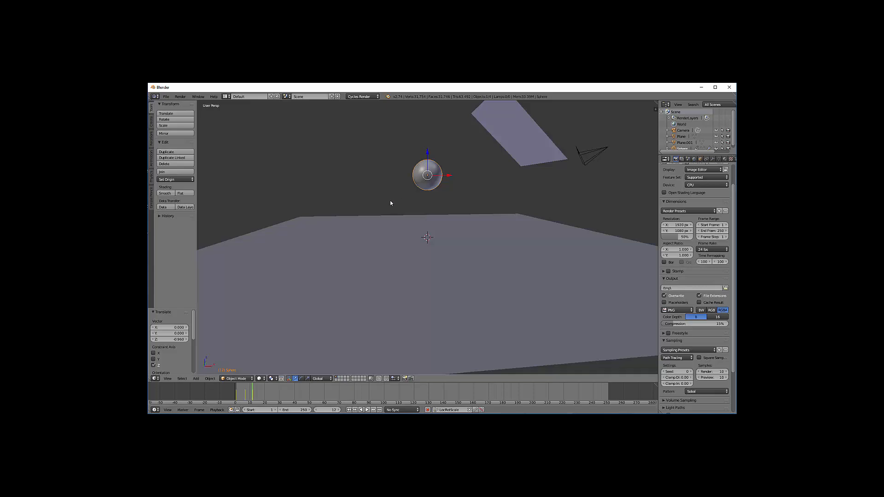
{"action": "key", "text": "i"}
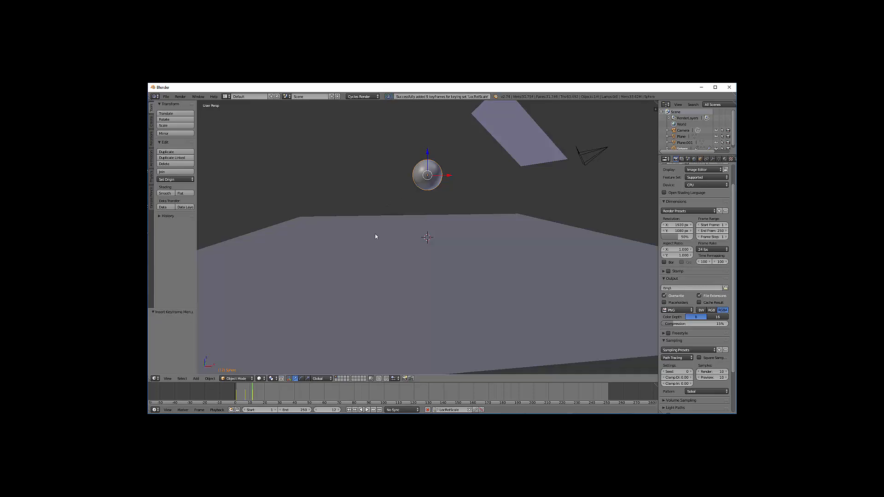
{"action": "left_click", "coordinate": [237, 394]}
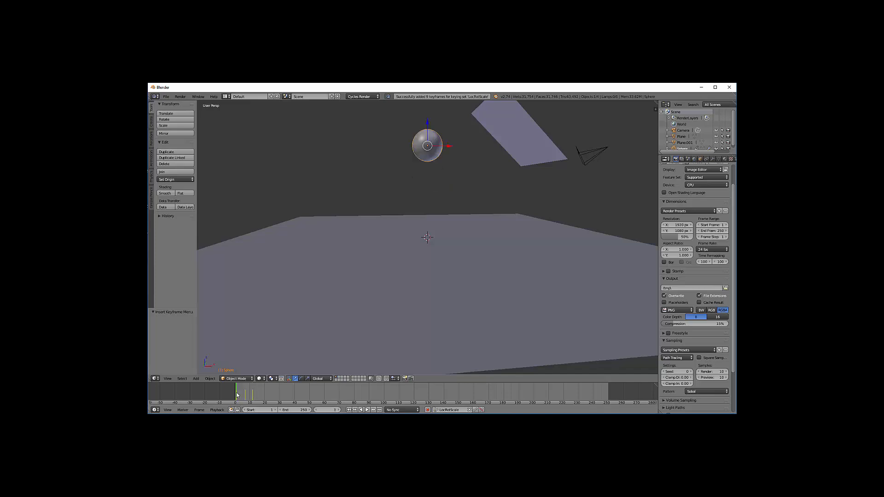
- At frame 17, lower the sphere about 3.67 units to the floor and insert a LocRotScale keyframe
{"action": "left_click", "coordinate": [253, 395]}
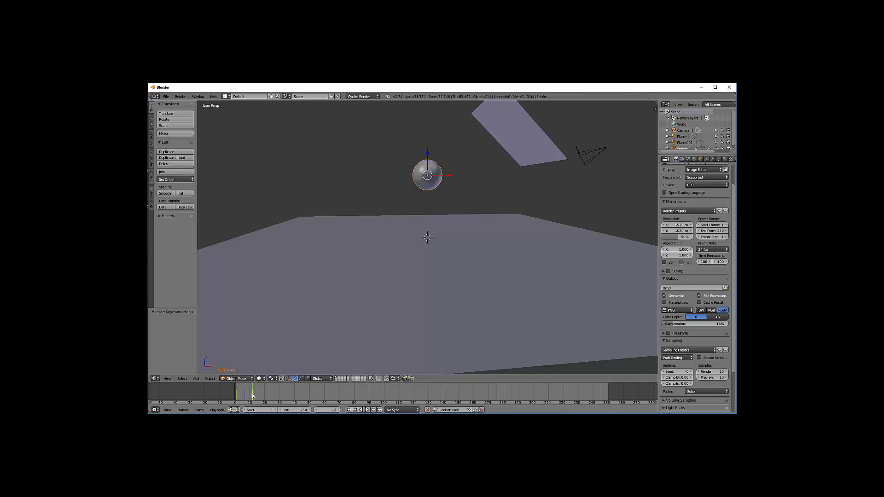
{"action": "left_click_drag", "start_coordinate": [254, 397], "coordinate": [257, 396]}
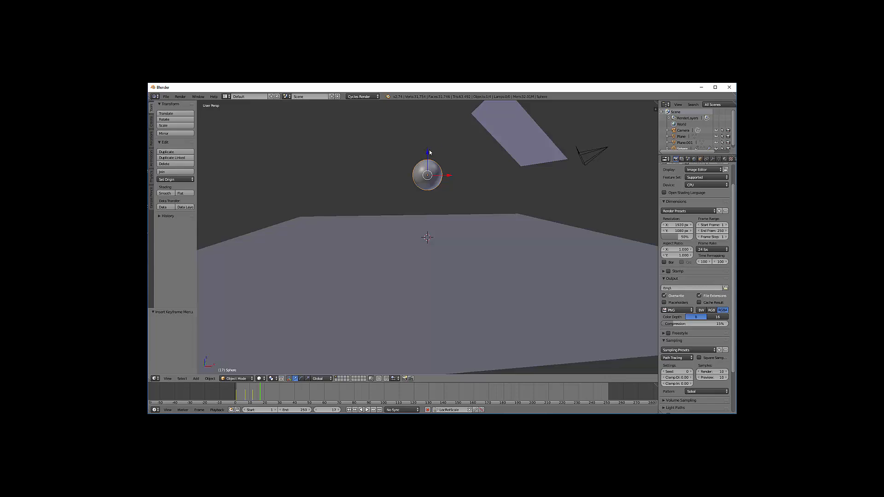
{"action": "left_click_drag", "start_coordinate": [429, 153], "coordinate": [425, 207]}
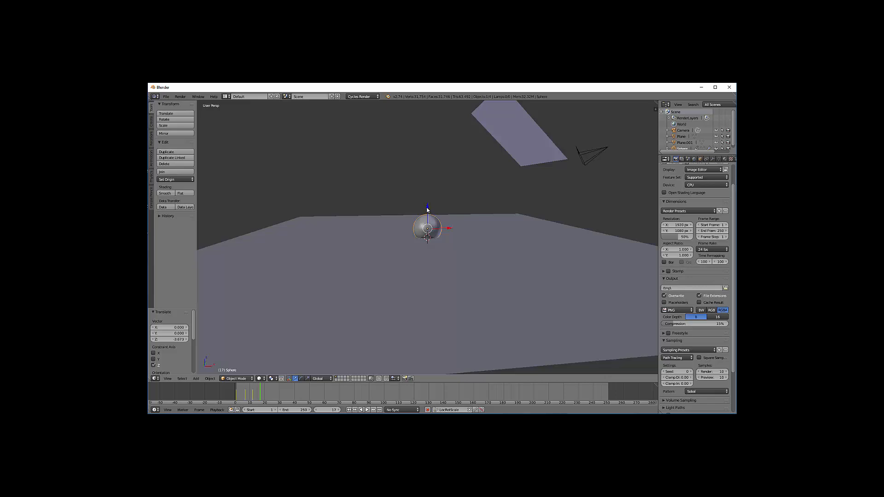
{"action": "left_click_drag", "start_coordinate": [428, 209], "coordinate": [428, 209]}
{"action": "key", "text": "i"}
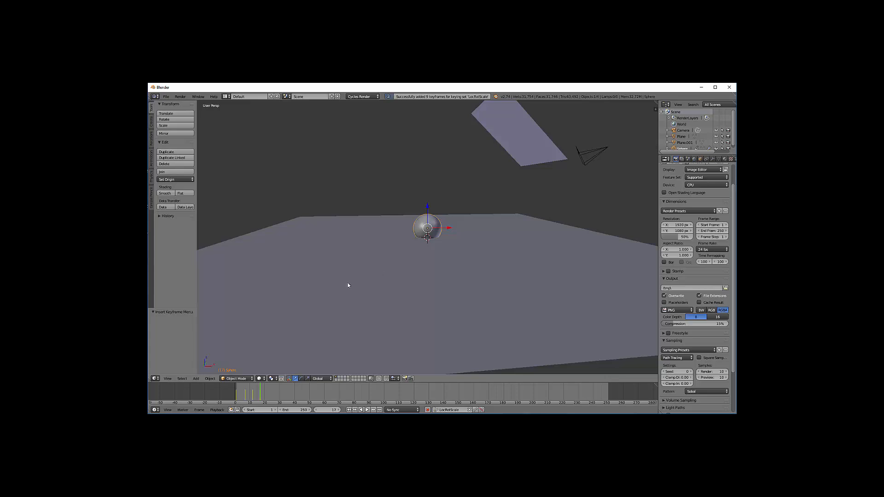
- At frame 21, raise the sphere to slightly below its frame 12 height and insert a LocRotScale keyframe
{"action": "left_click_drag", "start_coordinate": [261, 394], "coordinate": [267, 397]}
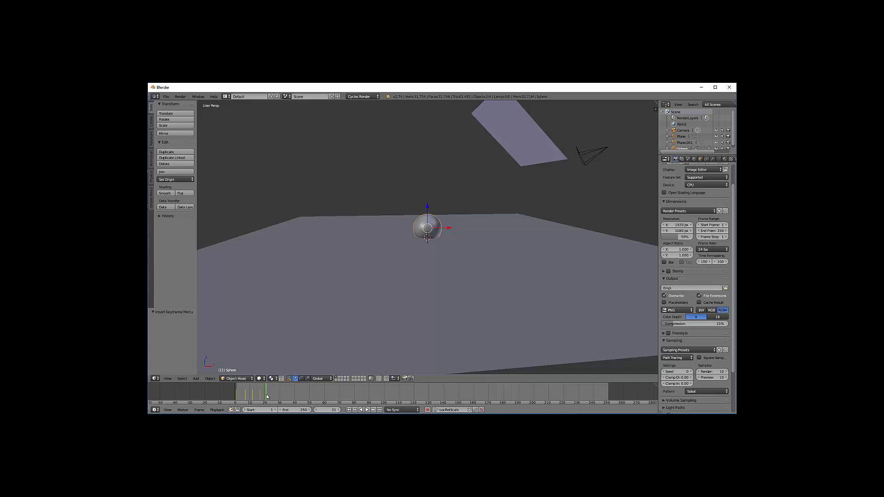
{"action": "left_click_drag", "start_coordinate": [427, 206], "coordinate": [430, 165]}
{"action": "key", "text": "i"}
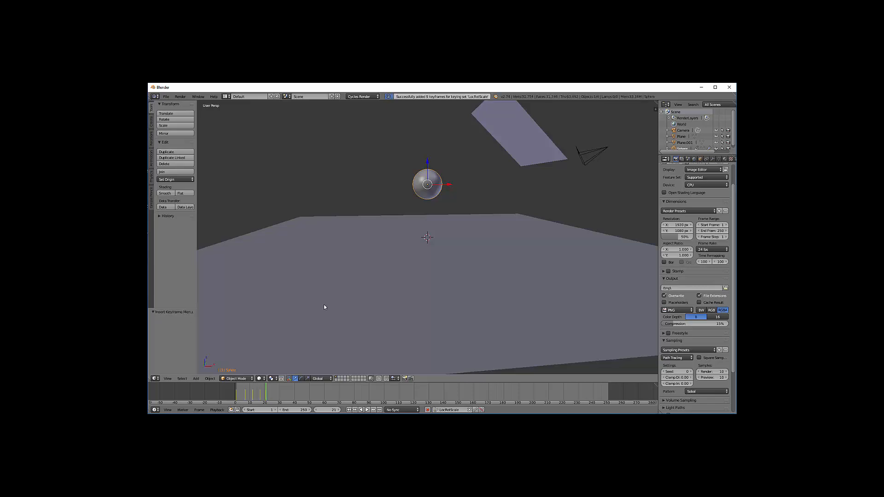
- Compare the sphere's height at frames 12 and 21, then lower it slightly at frame 21 and re-keyframe it
{"action": "left_click_drag", "start_coordinate": [250, 403], "coordinate": [252, 395]}
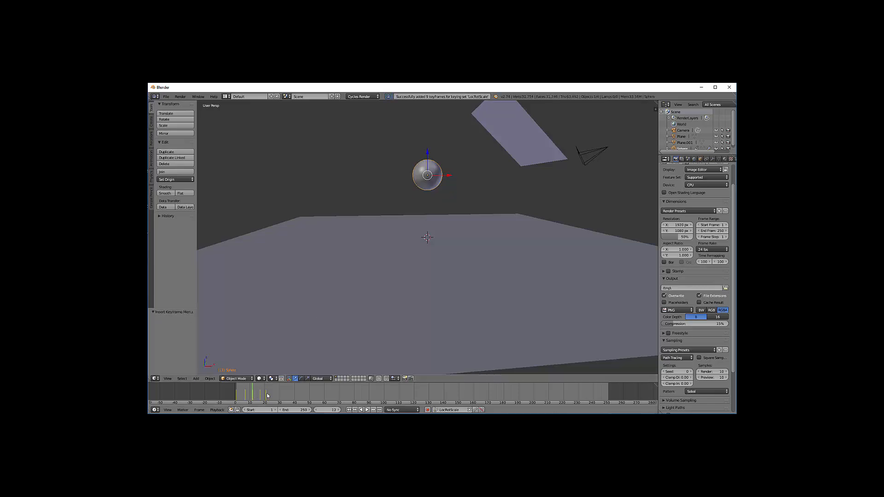
{"action": "left_click", "coordinate": [267, 396]}
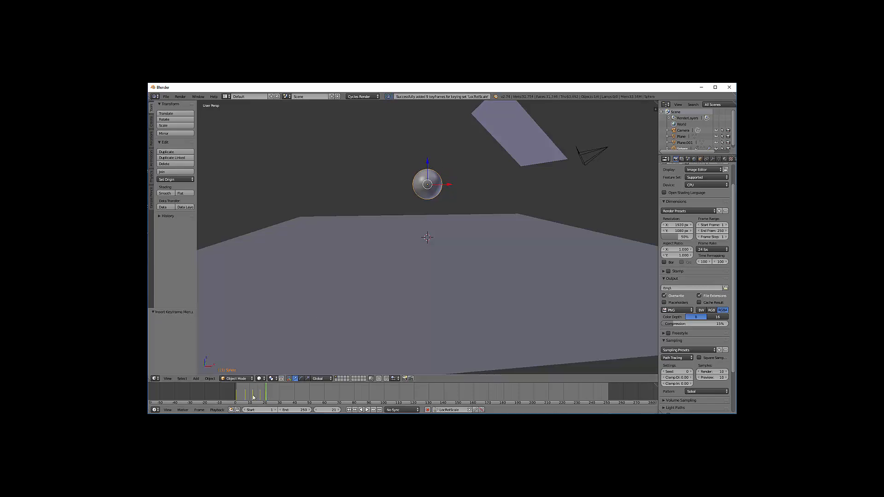
{"action": "left_click", "coordinate": [253, 396]}
{"action": "left_click", "coordinate": [267, 396]}
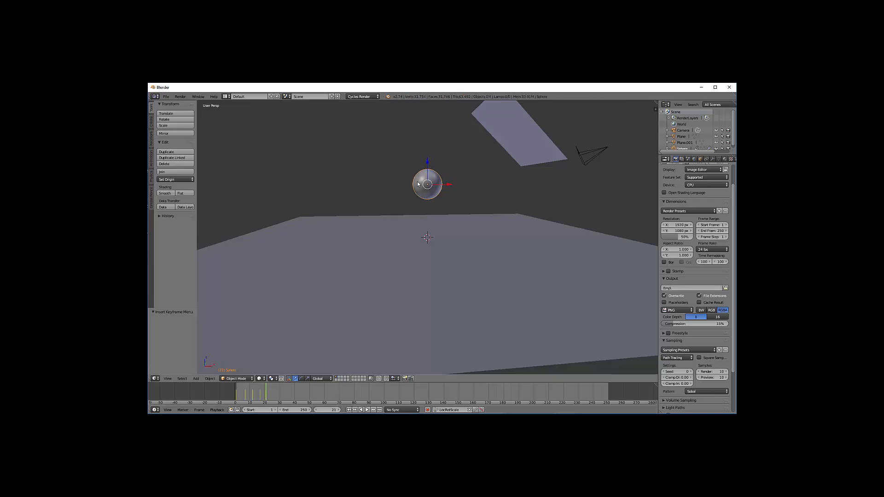
{"action": "left_click_drag", "start_coordinate": [428, 165], "coordinate": [427, 173]}
{"action": "key", "text": "i"}
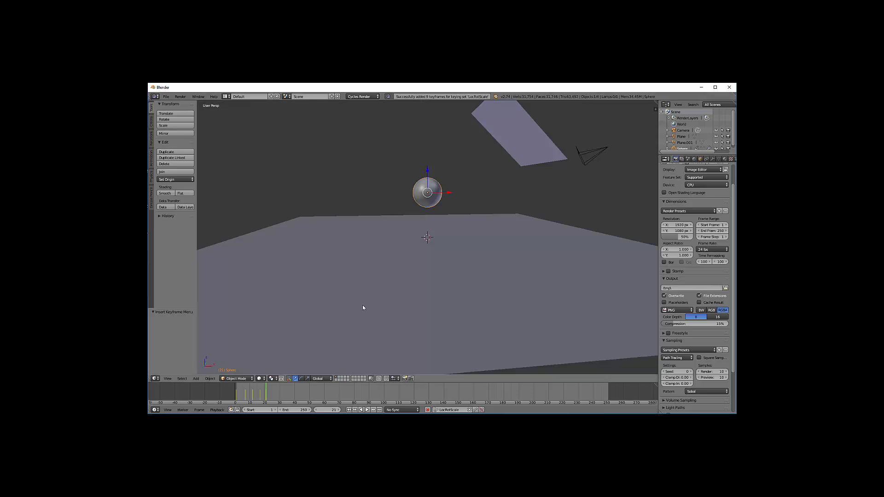
- At frame 25, lower the sphere about 2.44 units back to the floor and insert a LocRotScale keyframe
{"action": "left_click_drag", "start_coordinate": [267, 396], "coordinate": [272, 397]}
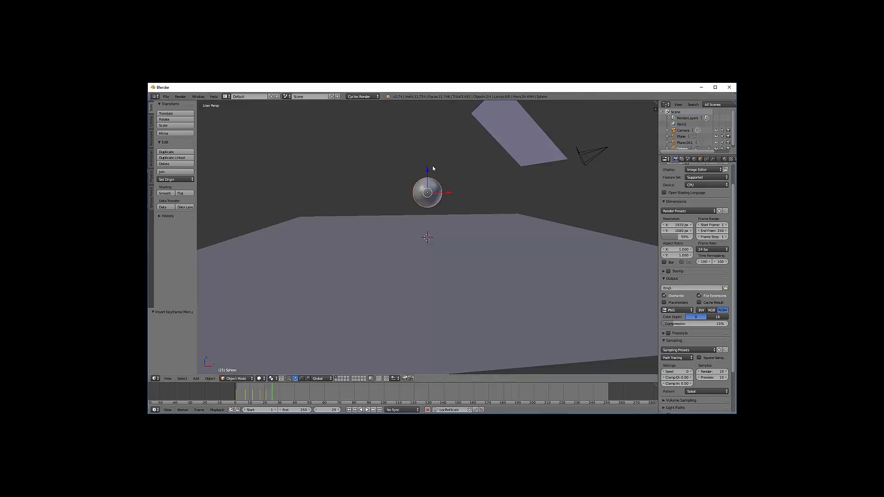
{"action": "left_click_drag", "start_coordinate": [428, 169], "coordinate": [426, 207]}
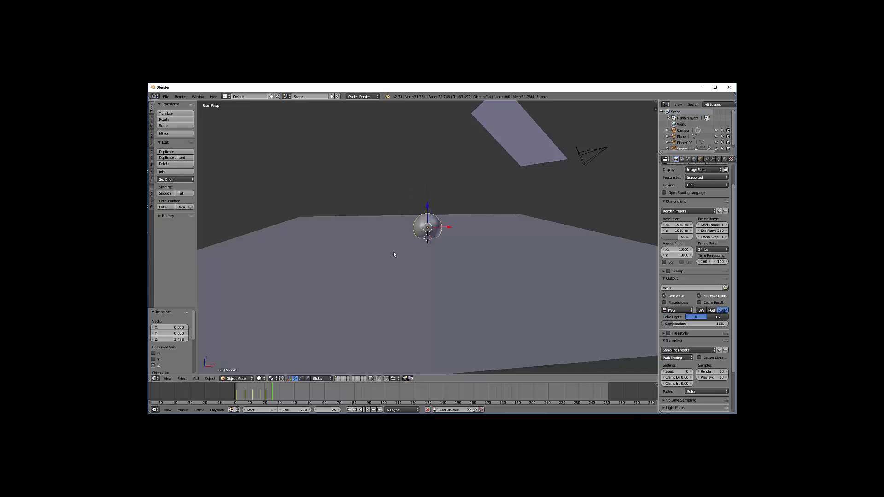
{"action": "key", "text": "i"}
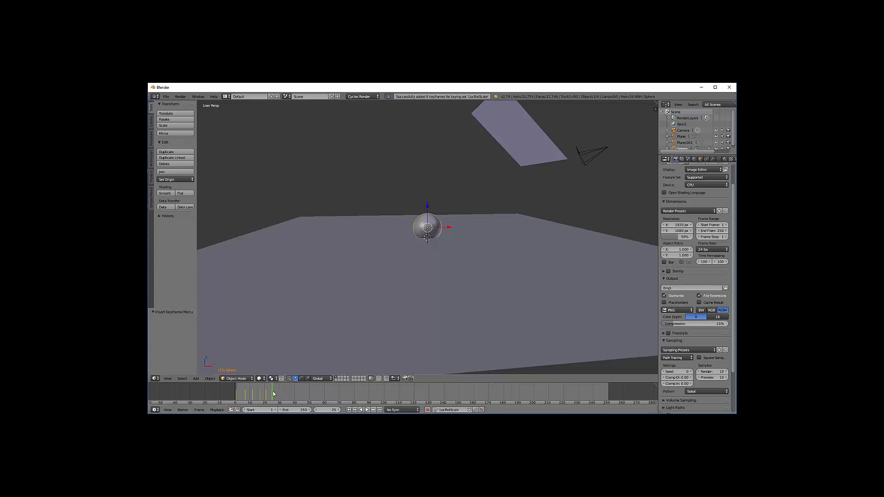
- At frame 28, raise the sphere about 1.4 units and keyframe it, comparing its height with frame 21
{"action": "left_click_drag", "start_coordinate": [273, 397], "coordinate": [277, 397]}
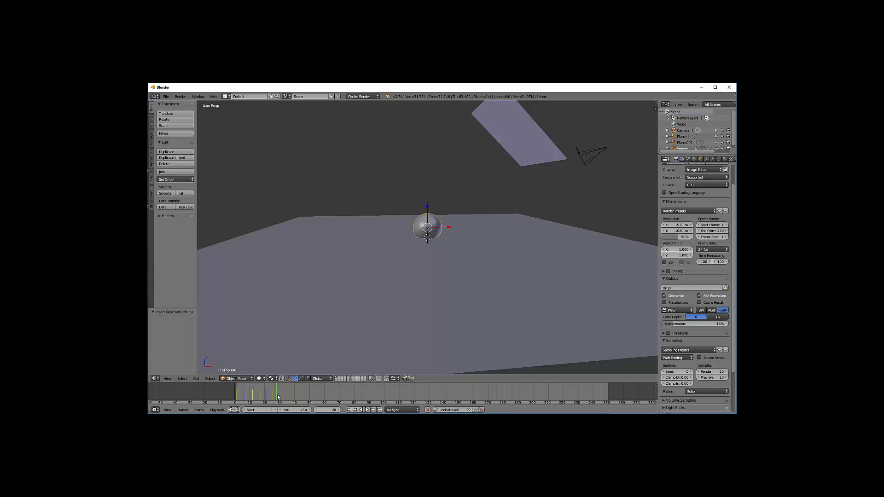
{"action": "left_click_drag", "start_coordinate": [278, 397], "coordinate": [277, 397]}
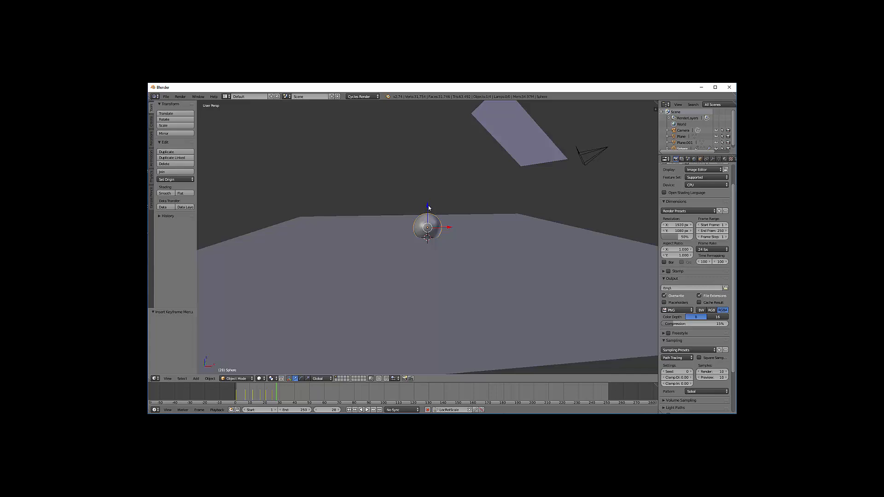
{"action": "left_click_drag", "start_coordinate": [429, 208], "coordinate": [430, 193]}
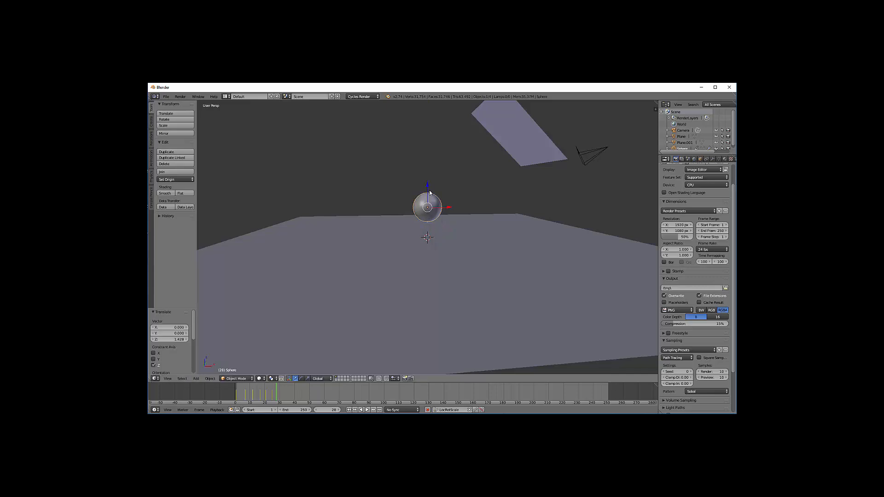
{"action": "key", "text": "i"}
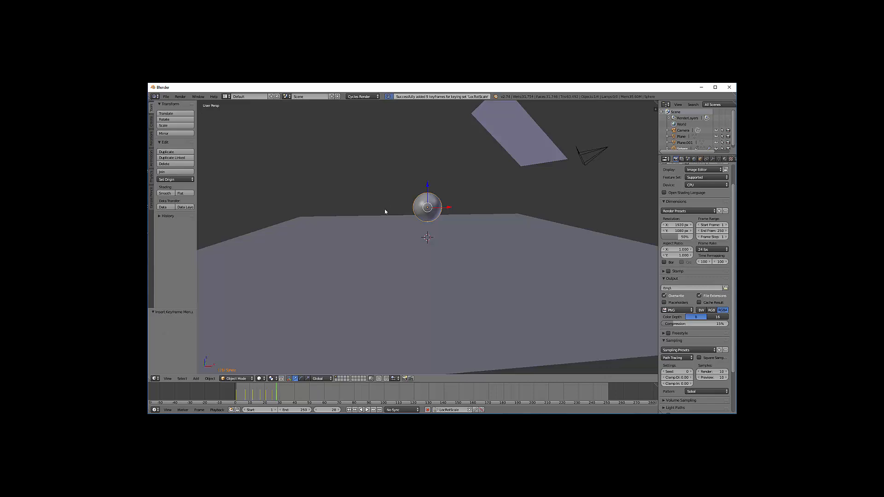
{"action": "left_click", "coordinate": [266, 396]}
{"action": "left_click", "coordinate": [277, 395]}
- At frame 31, lower the sphere about 1.27 units to the floor and insert a LocRotScale keyframe
{"action": "left_click_drag", "start_coordinate": [278, 397], "coordinate": [281, 397]}
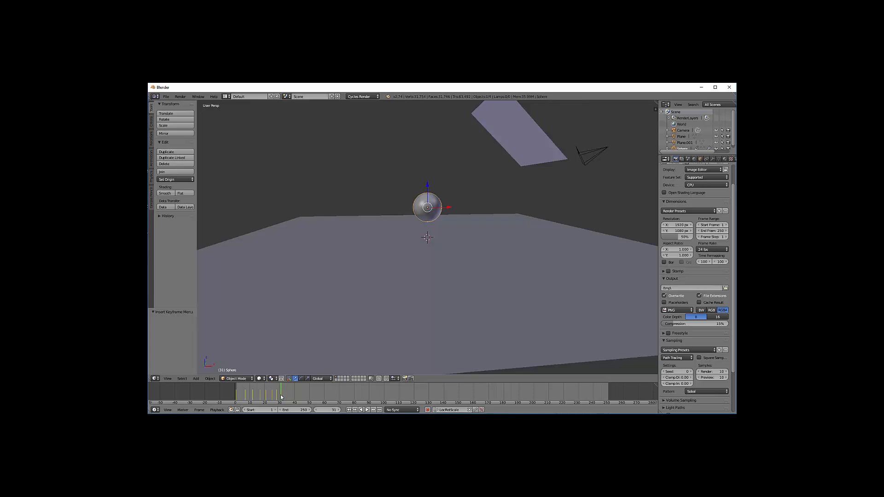
{"action": "left_click_drag", "start_coordinate": [427, 186], "coordinate": [427, 205]}
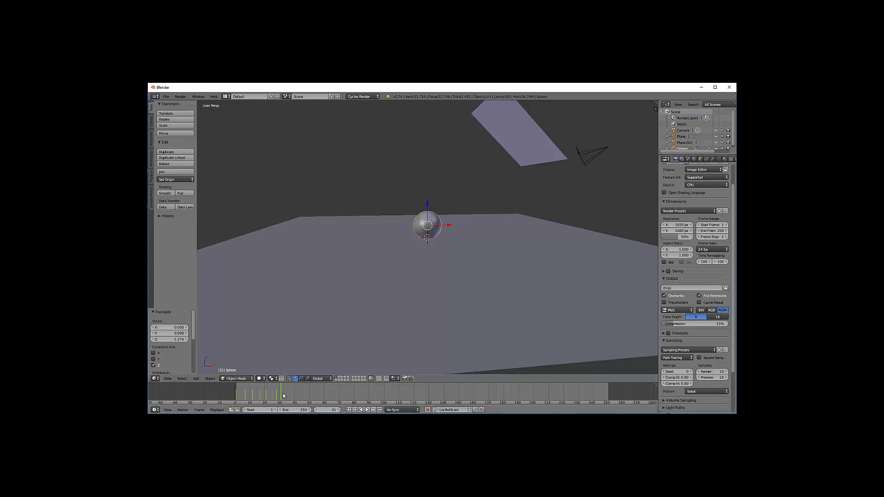
{"action": "key", "text": "i"}
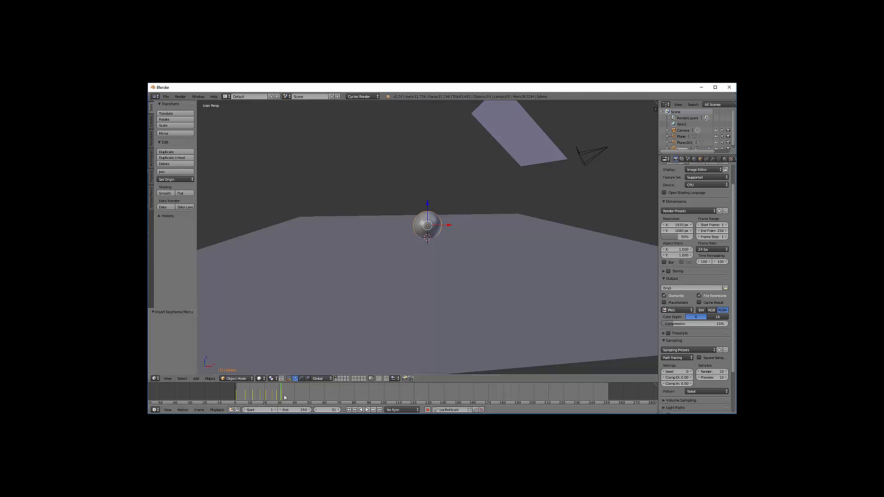
- Set the animation's end frame to 35 and play the bounce from frame 1, stopping playback after viewing it
{"action": "left_click_drag", "start_coordinate": [281, 397], "coordinate": [283, 397]}
{"action": "left_click", "coordinate": [283, 397]}
{"action": "left_click_drag", "start_coordinate": [283, 397], "coordinate": [236, 390]}
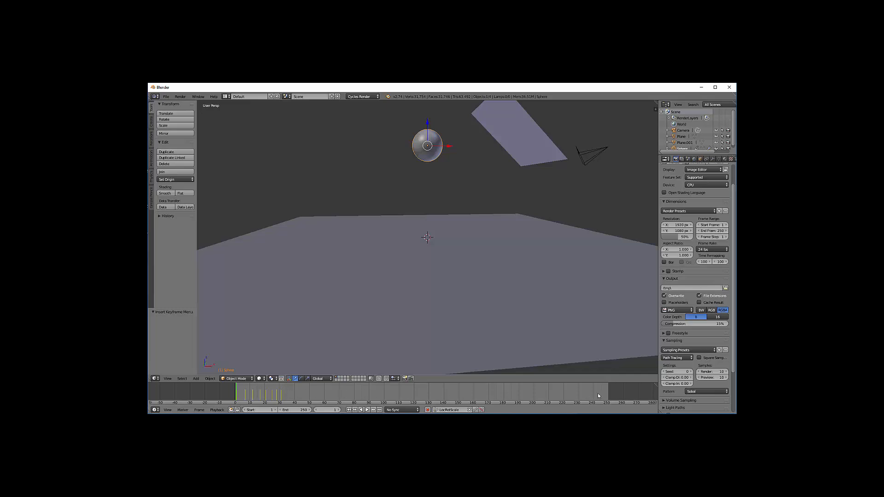
{"action": "left_click_drag", "start_coordinate": [300, 410], "coordinate": [209, 410]}
{"action": "left_click", "coordinate": [298, 410]}
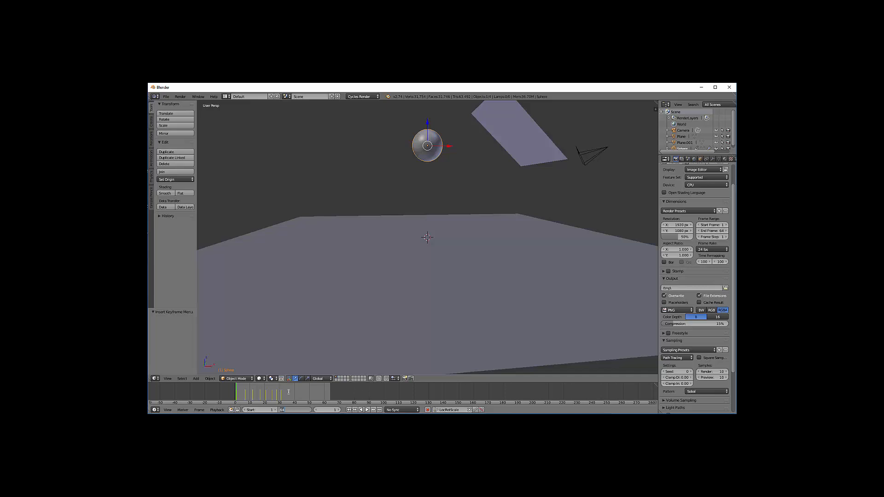
{"action": "type", "text": "35"}
{"action": "key", "text": "Return"}
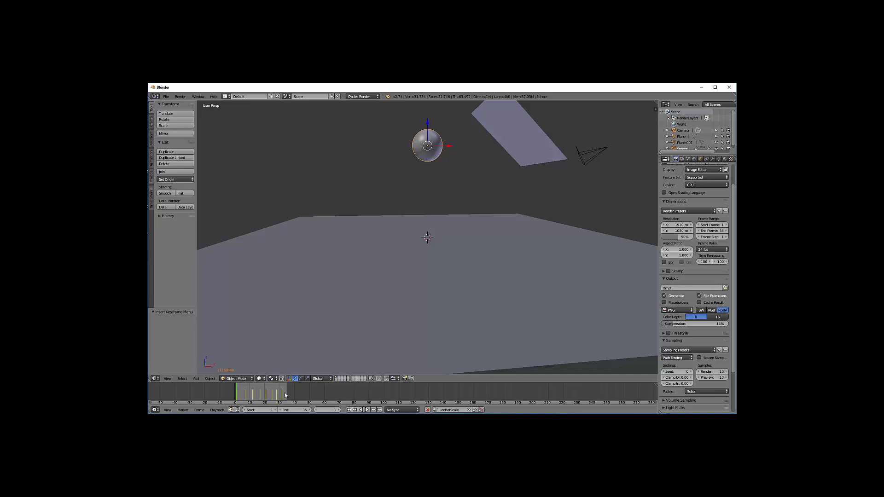
{"action": "left_click", "coordinate": [367, 410]}
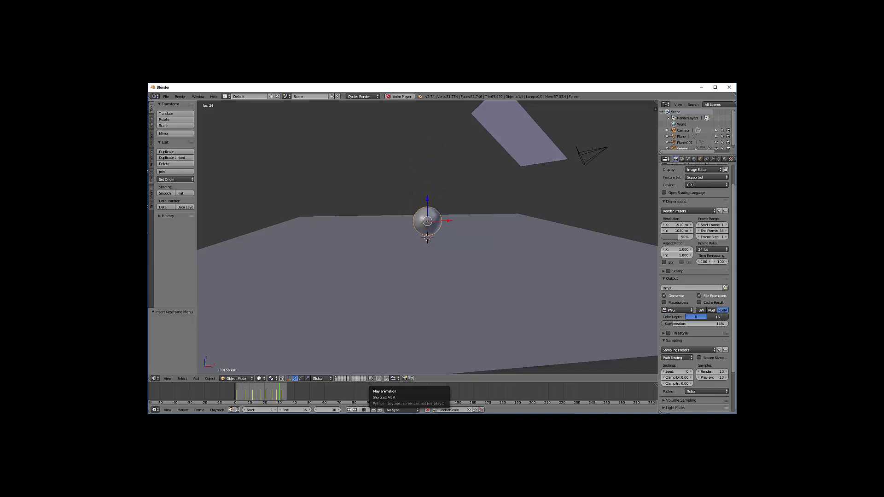
{"action": "left_click", "coordinate": [364, 410]}
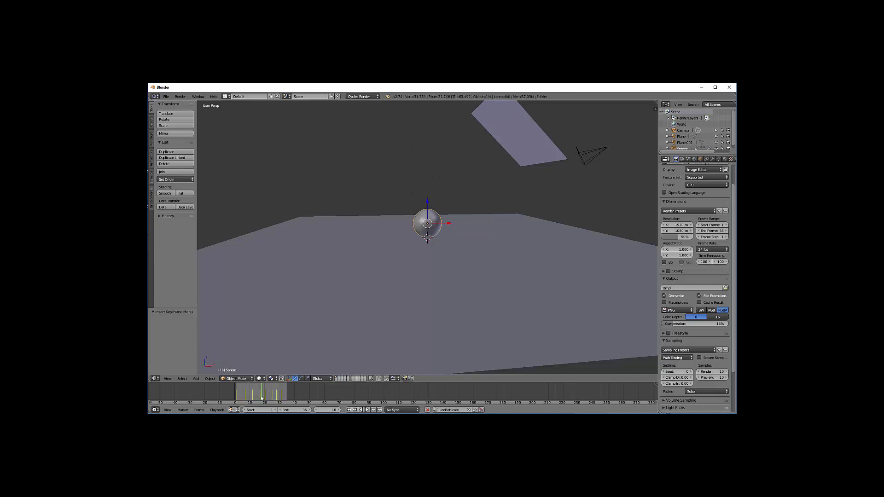
- At frame 4, raise the sphere about 0.8 units and insert a LocRotScale keyframe
{"action": "left_click_drag", "start_coordinate": [261, 397], "coordinate": [241, 396]}
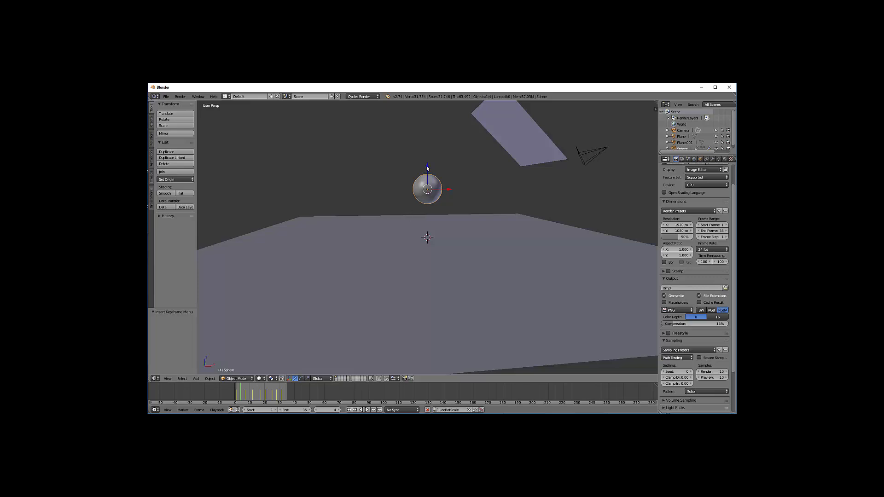
{"action": "left_click_drag", "start_coordinate": [427, 166], "coordinate": [428, 156]}
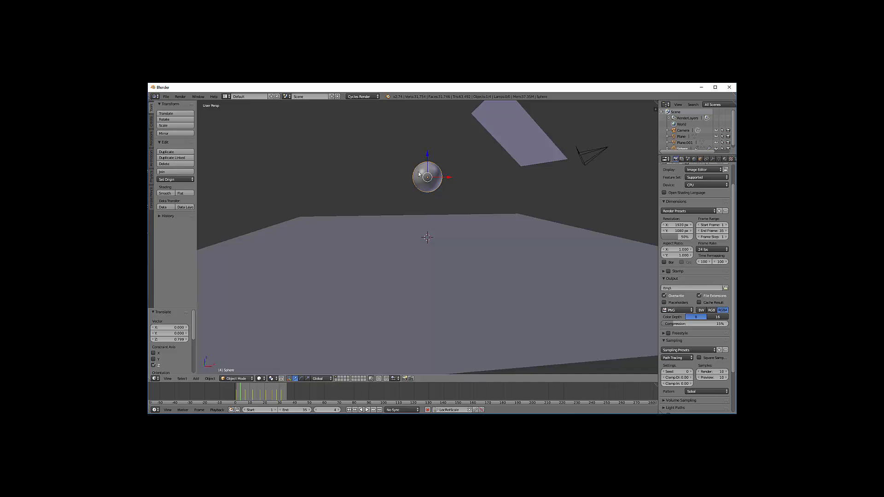
{"action": "key", "text": "i"}
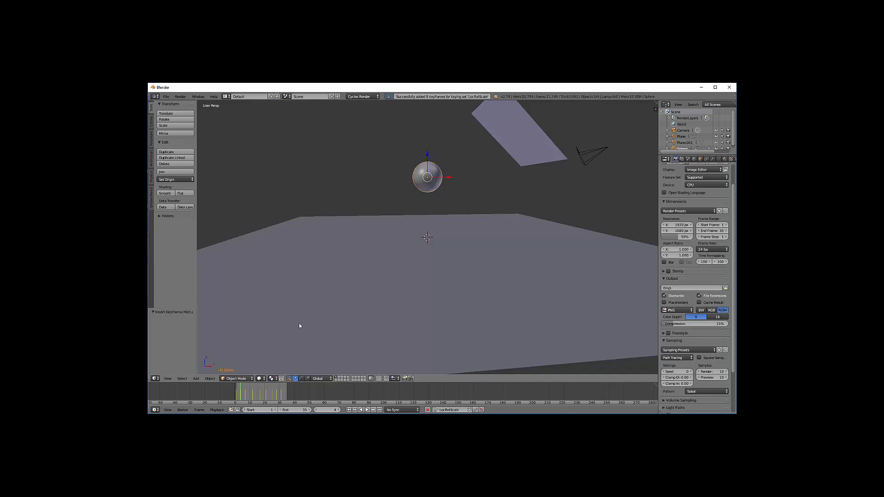
- At frame 6, insert a LocRotScale keyframe for the sphere just above the floor
{"action": "left_click_drag", "start_coordinate": [239, 394], "coordinate": [244, 395]}
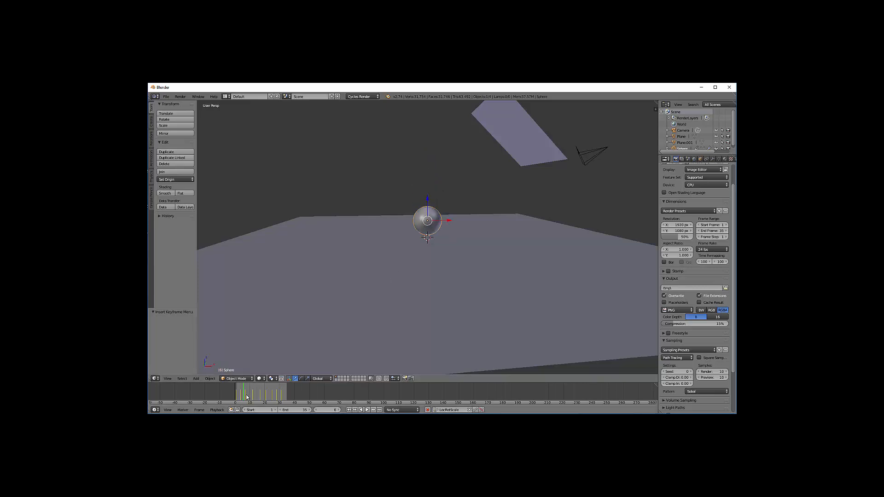
{"action": "left_click_drag", "start_coordinate": [428, 199], "coordinate": [427, 199]}
{"action": "key", "text": "i"}
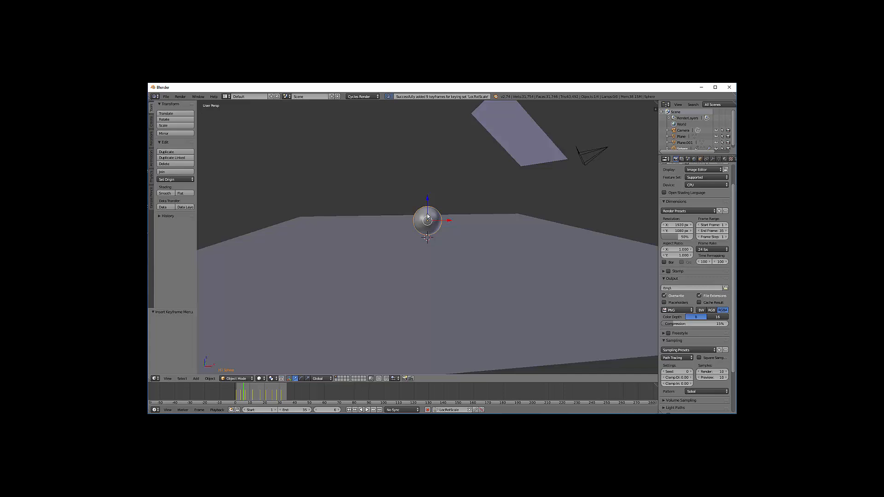
- Compare the sphere's positions at frames 4, 6 and 7, and move on to the rebound at frame 10
{"action": "left_click", "coordinate": [246, 396]}
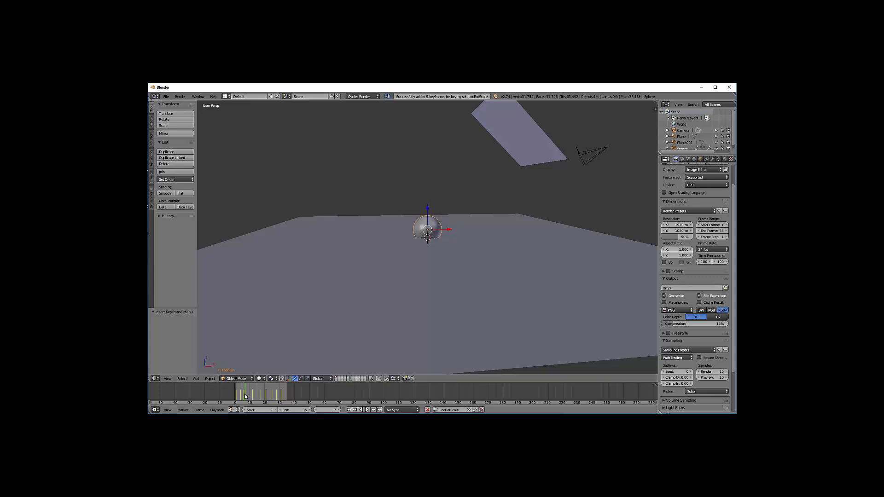
{"action": "left_click_drag", "start_coordinate": [245, 395], "coordinate": [241, 396]}
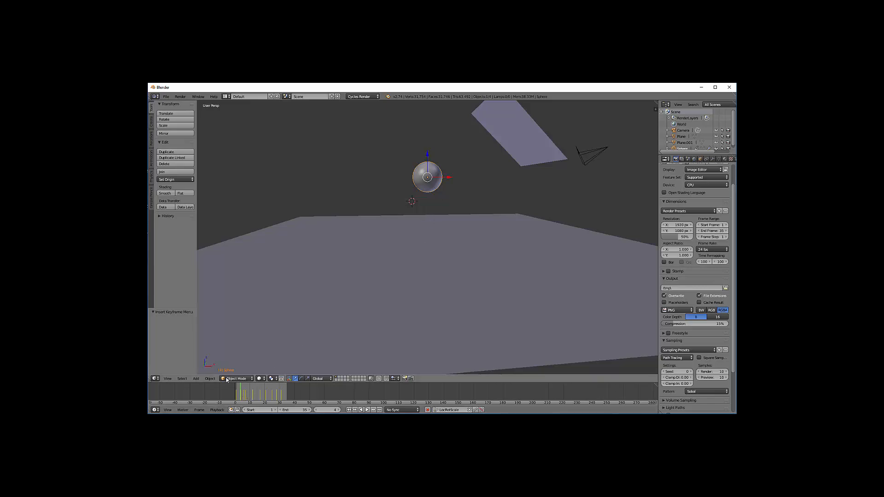
{"action": "left_click", "coordinate": [244, 392]}
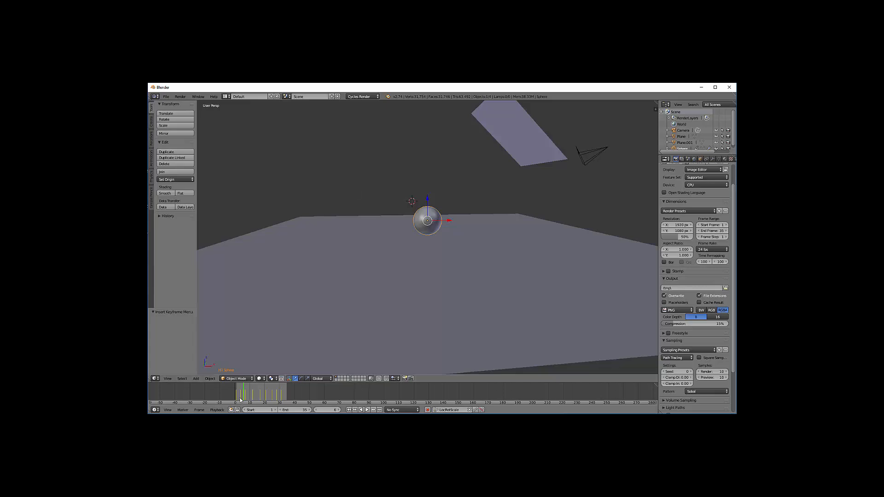
{"action": "left_click_drag", "start_coordinate": [242, 398], "coordinate": [241, 398]}
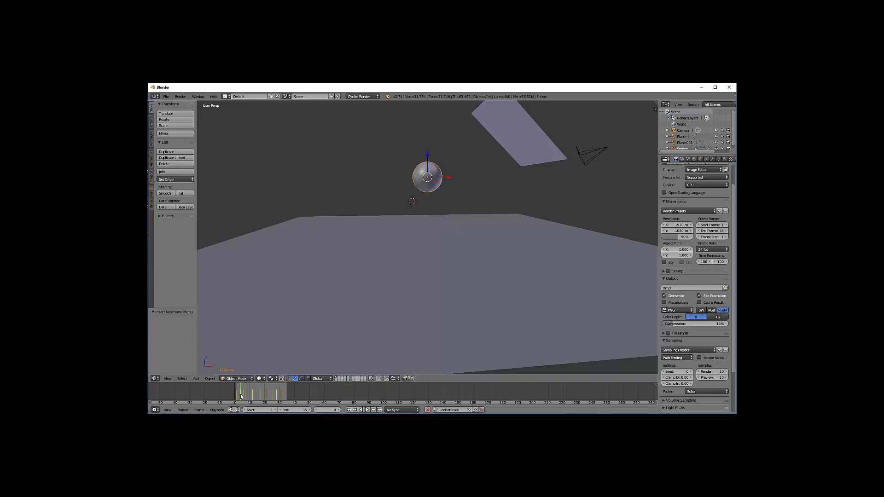
{"action": "left_click_drag", "start_coordinate": [242, 397], "coordinate": [249, 394]}
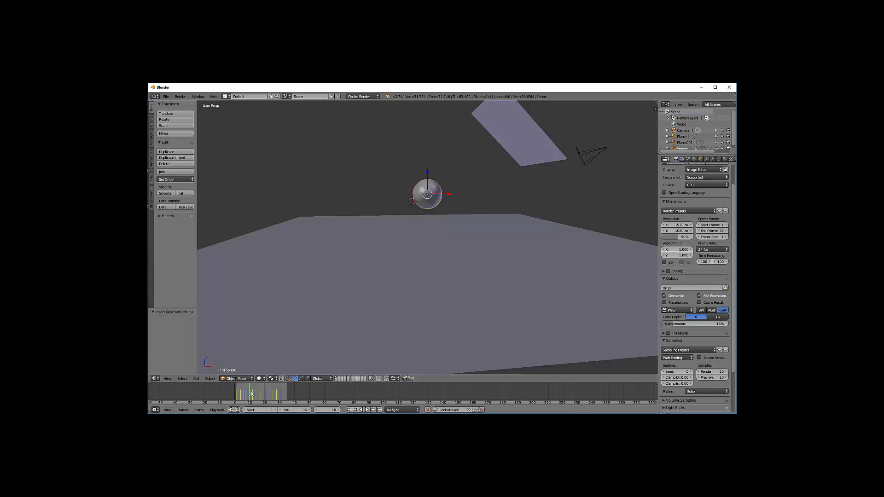
{"action": "left_click_drag", "start_coordinate": [427, 170], "coordinate": [427, 159]}
{"action": "key", "text": "i"}
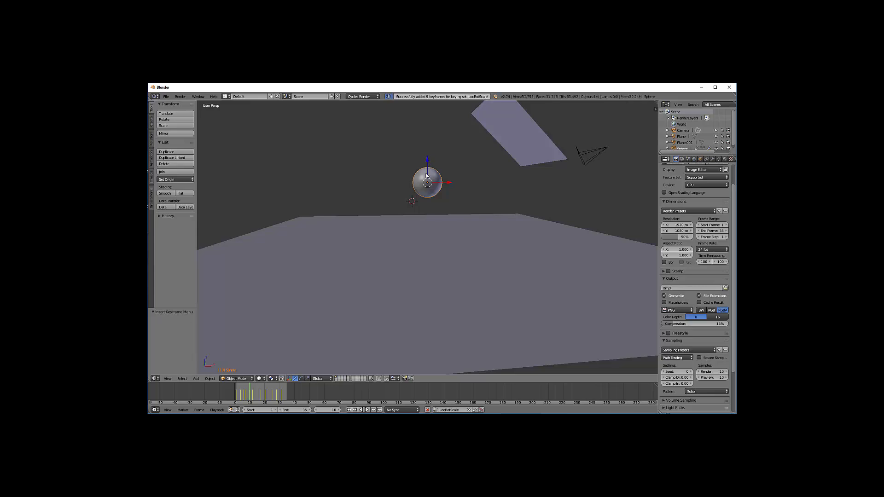
{"action": "left_click", "coordinate": [258, 397]}
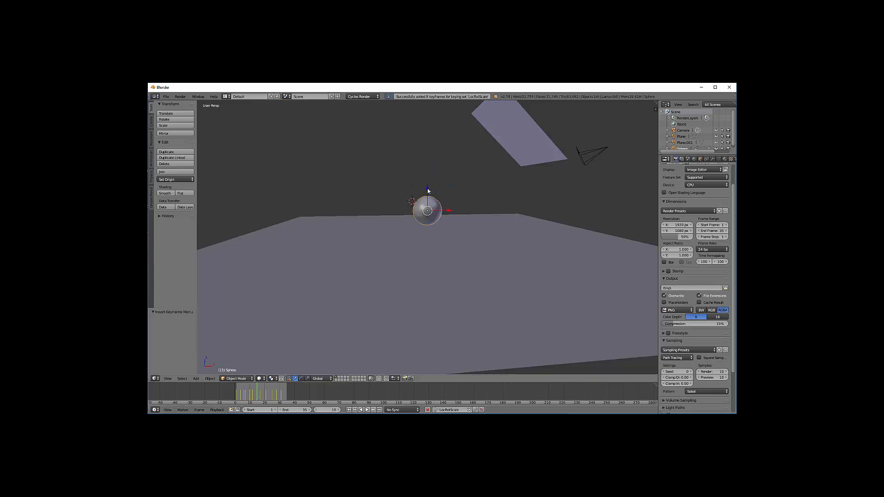
{"action": "mouse_move", "coordinate": [257, 393]}
{"action": "left_mouse_down"}
{"action": "mouse_move", "coordinate": [244, 394]}
{"action": "mouse_move", "coordinate": [258, 394]}
{"action": "left_mouse_up"}
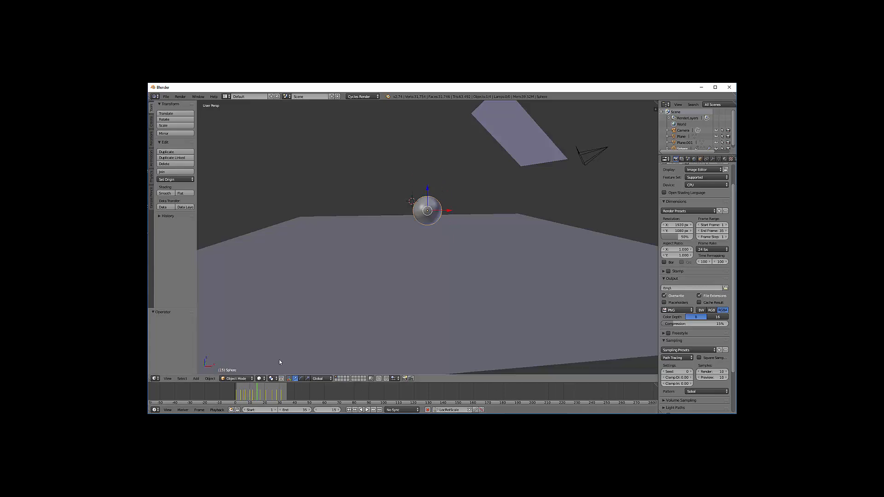
{"action": "key", "text": "ctrl+z"}
{"action": "key", "text": "ctrl+z"}
- At frame 10, raise the sphere slightly along Z and insert a LocRotScale keyframe
{"action": "mouse_move", "coordinate": [252, 394]}
{"action": "left_mouse_down"}
{"action": "mouse_move", "coordinate": [242, 394]}
{"action": "mouse_move", "coordinate": [249, 396]}
{"action": "left_mouse_up"}
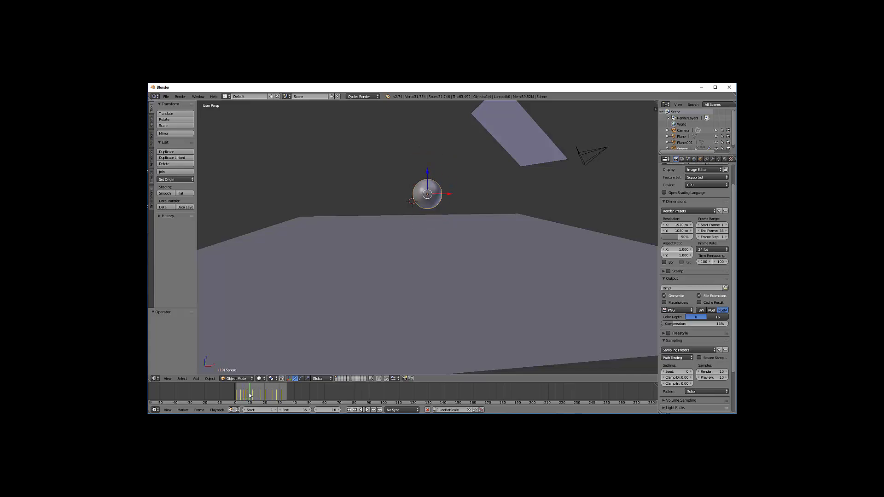
{"action": "left_click_drag", "start_coordinate": [426, 174], "coordinate": [427, 180]}
{"action": "key", "text": "i"}
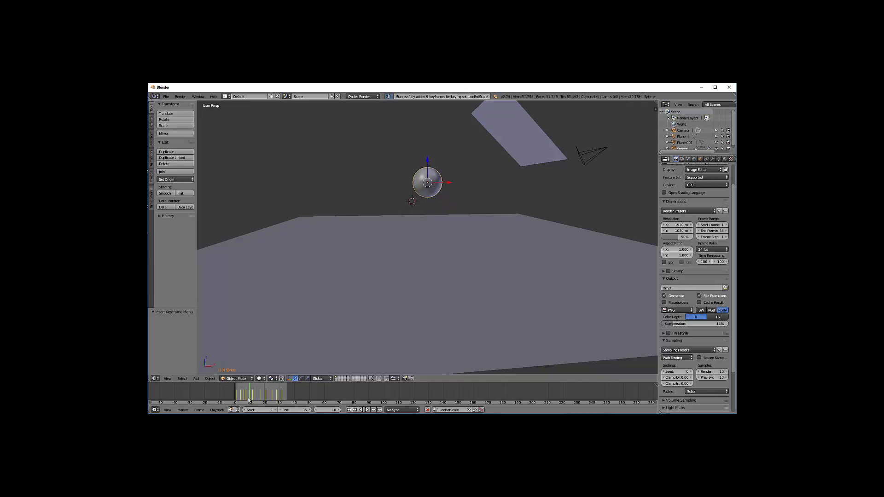
- At frame 14, raise the sphere slightly along Z and insert a LocRotScale keyframe
{"action": "left_click_drag", "start_coordinate": [250, 396], "coordinate": [257, 397]}
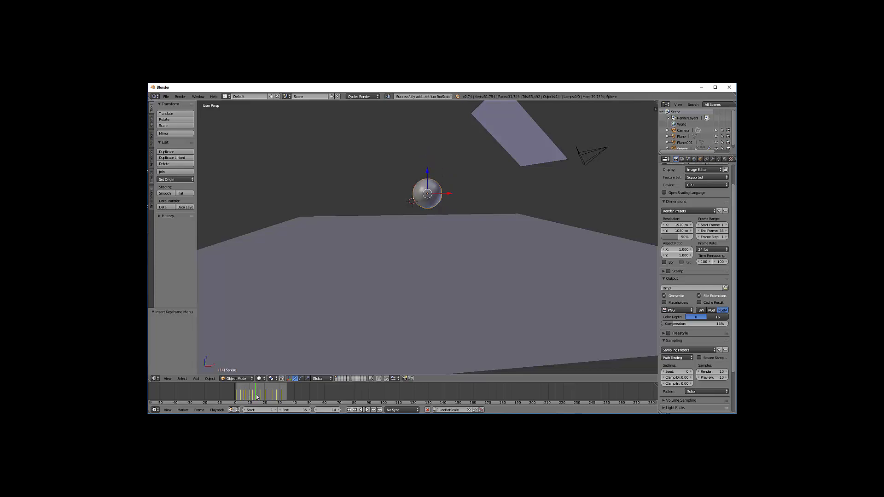
{"action": "left_click_drag", "start_coordinate": [428, 175], "coordinate": [428, 162]}
{"action": "key", "text": "i"}
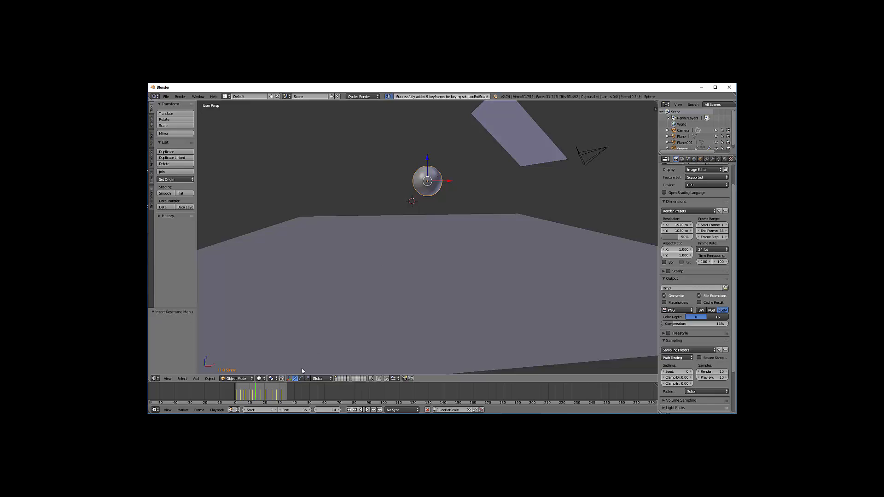
- Play the bounce from the start of the animation and stop playback after viewing it
{"action": "left_click", "coordinate": [254, 395]}
{"action": "mouse_move", "coordinate": [252, 395]}
{"action": "left_mouse_down"}
{"action": "mouse_move", "coordinate": [273, 396]}
{"action": "mouse_move", "coordinate": [237, 393]}
{"action": "left_mouse_up"}
{"action": "left_click", "coordinate": [368, 410]}
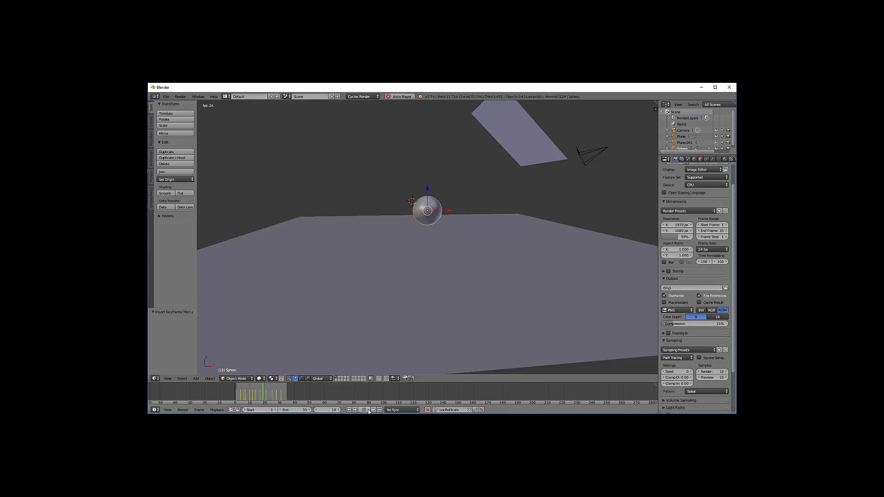
{"action": "left_click", "coordinate": [365, 410]}
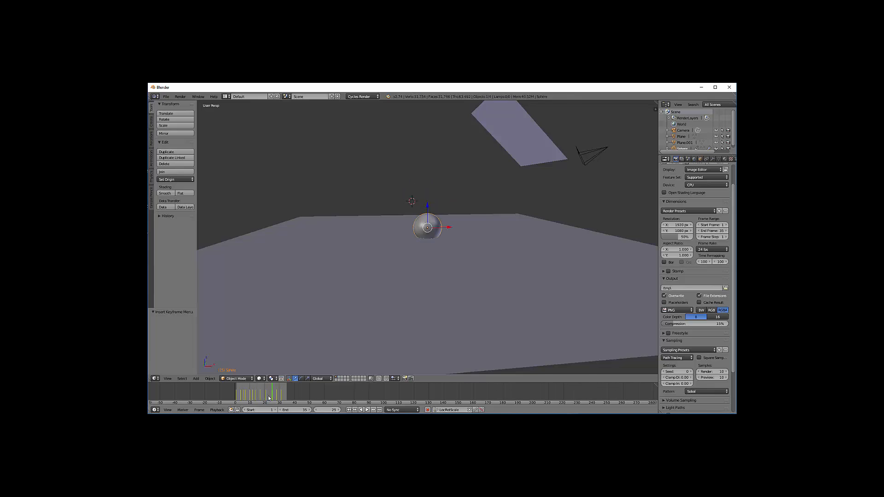
- At frame 19, raise the sphere about 0.57 units along Z and insert a LocRotScale keyframe
{"action": "left_click_drag", "start_coordinate": [271, 397], "coordinate": [263, 394]}
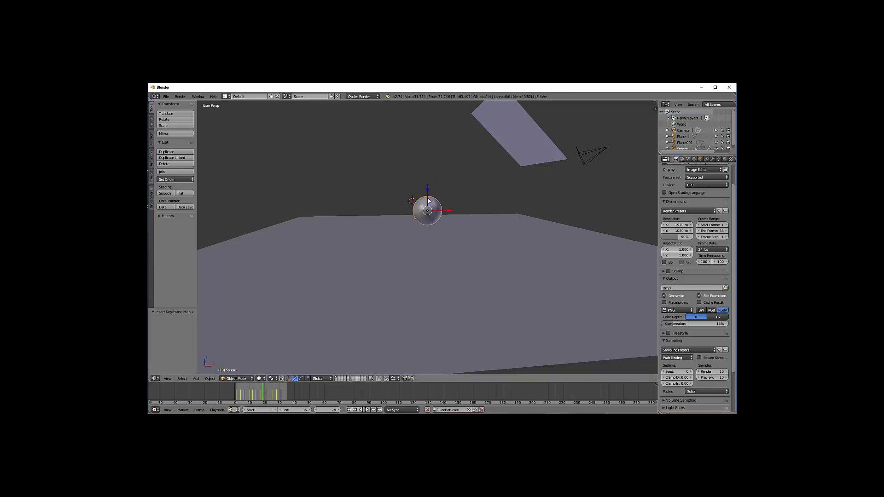
{"action": "left_click_drag", "start_coordinate": [427, 191], "coordinate": [428, 183]}
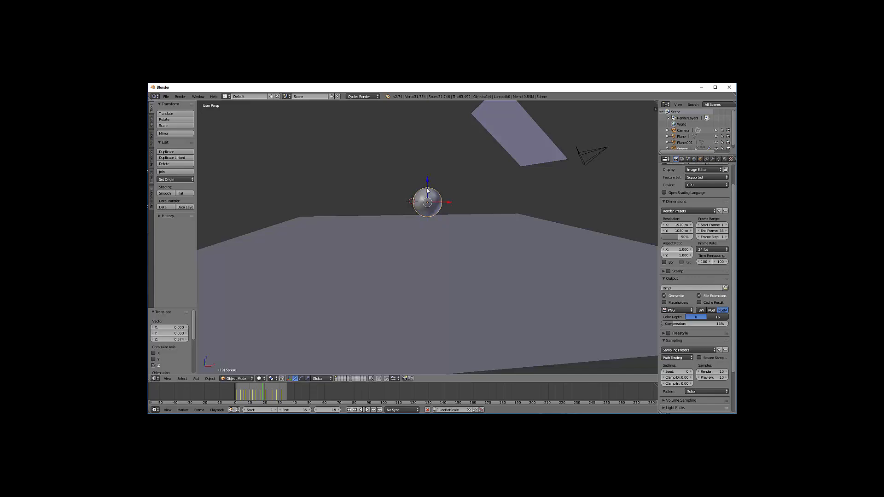
{"action": "key", "text": "i"}
- Play the animation from frame 7 to review the adjusted rebounds, and stop it again
{"action": "mouse_move", "coordinate": [262, 396]}
{"action": "left_mouse_down"}
{"action": "mouse_move", "coordinate": [272, 396]}
{"action": "mouse_move", "coordinate": [245, 397]}
{"action": "left_mouse_up"}
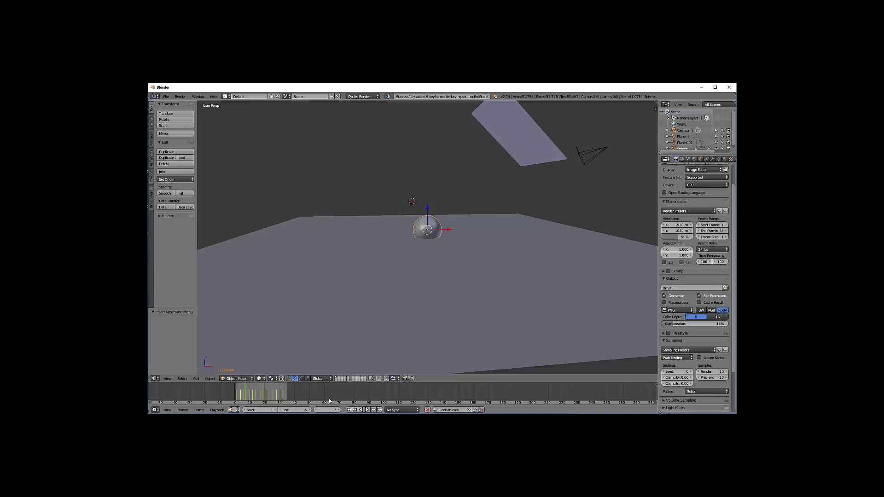
{"action": "left_click", "coordinate": [367, 409]}
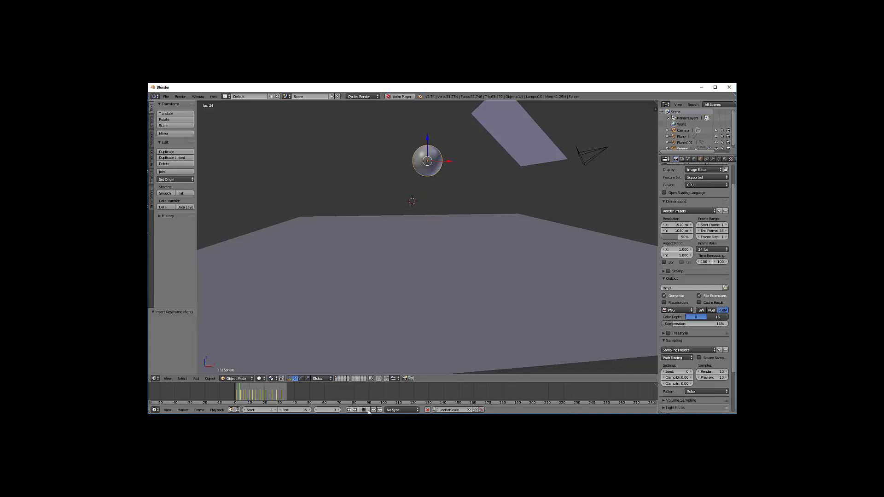
{"action": "left_click", "coordinate": [367, 410]}
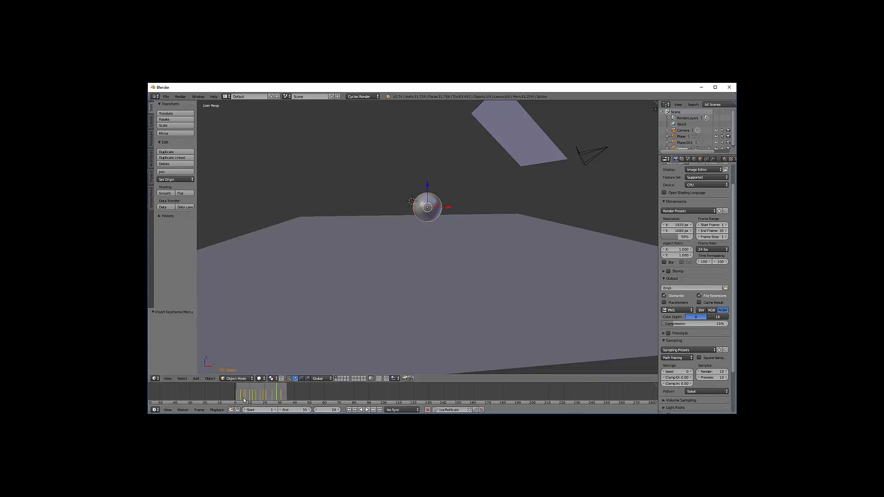
- At frame 8, insert a LocRotScale keyframe for the sphere just after its first floor contact
{"action": "mouse_move", "coordinate": [244, 400]}
{"action": "left_mouse_down"}
{"action": "mouse_move", "coordinate": [237, 399]}
{"action": "mouse_move", "coordinate": [247, 397]}
{"action": "left_mouse_up"}
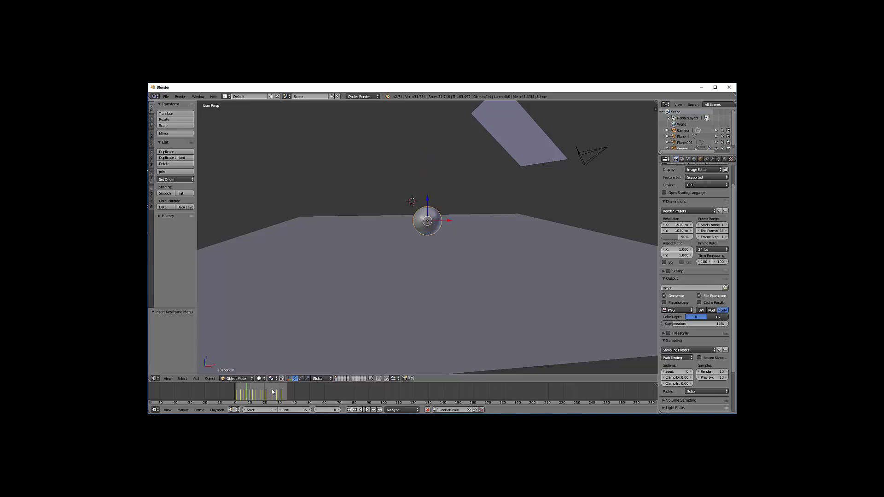
{"action": "left_click", "coordinate": [246, 397]}
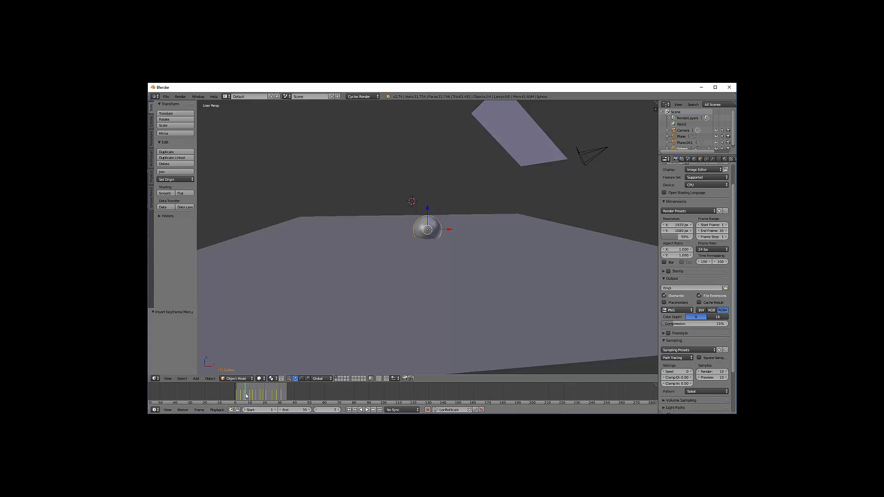
{"action": "left_click_drag", "start_coordinate": [244, 397], "coordinate": [246, 397]}
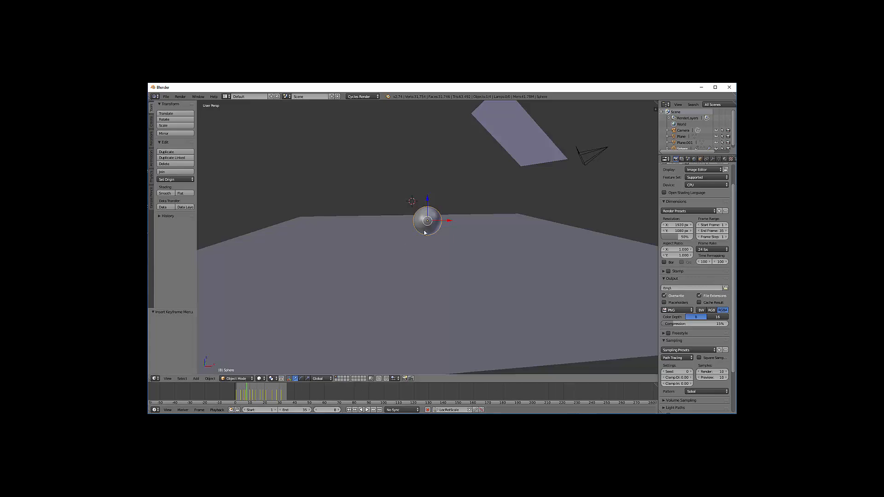
{"action": "key", "text": "i"}
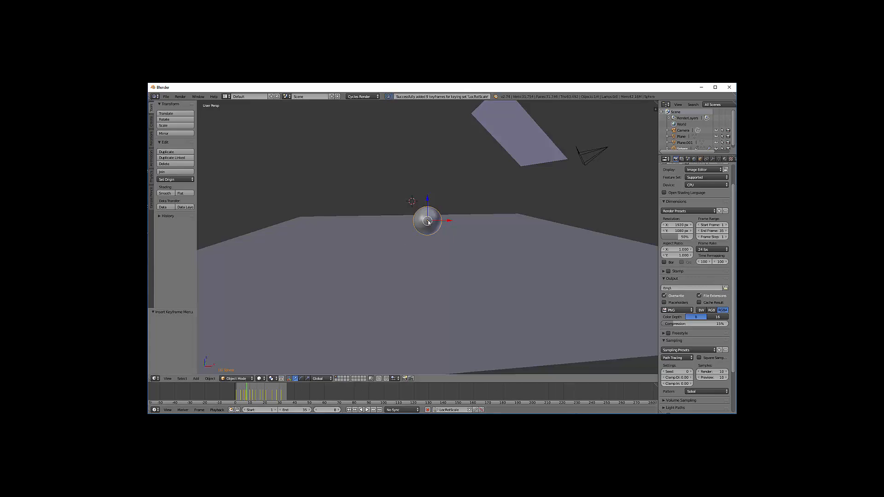
- At frame 7, squash the sphere vertically by scaling it along Z by about 0.855 and again by about 0.687
{"action": "left_click_drag", "start_coordinate": [247, 396], "coordinate": [245, 396]}
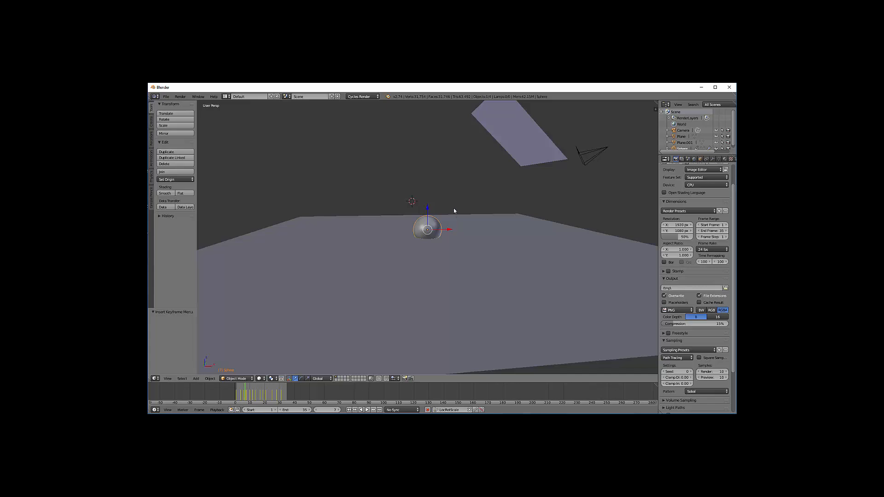
{"action": "left_click", "coordinate": [307, 379]}
{"action": "left_click_drag", "start_coordinate": [428, 209], "coordinate": [428, 213]}
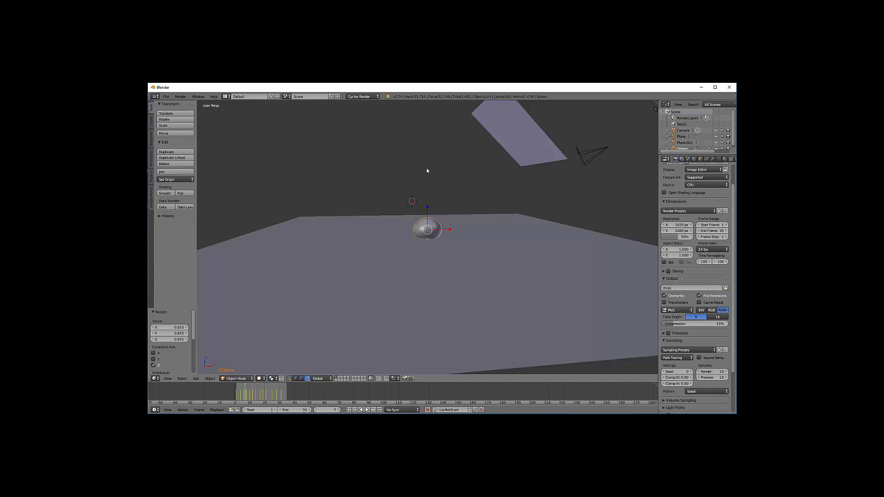
{"action": "left_click_drag", "start_coordinate": [427, 209], "coordinate": [428, 216]}
{"action": "middle_click_drag", "start_coordinate": [454, 243], "coordinate": [460, 293]}
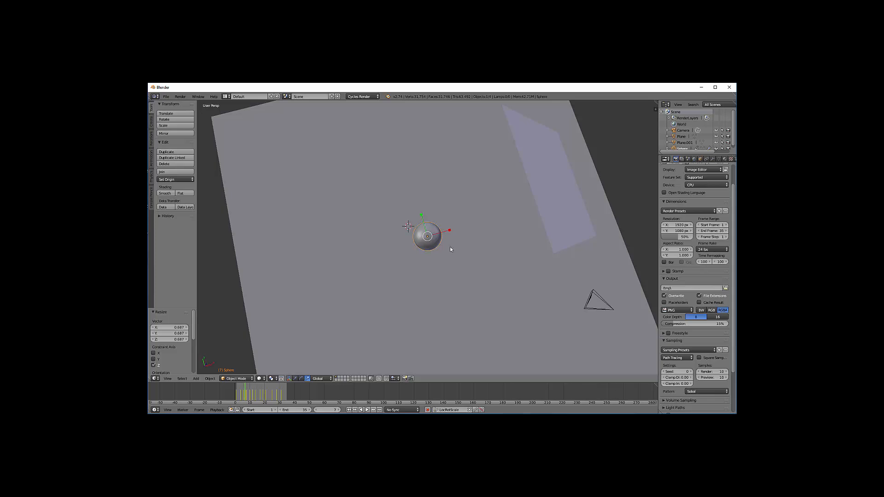
{"action": "middle_click_drag", "start_coordinate": [450, 249], "coordinate": [423, 210]}
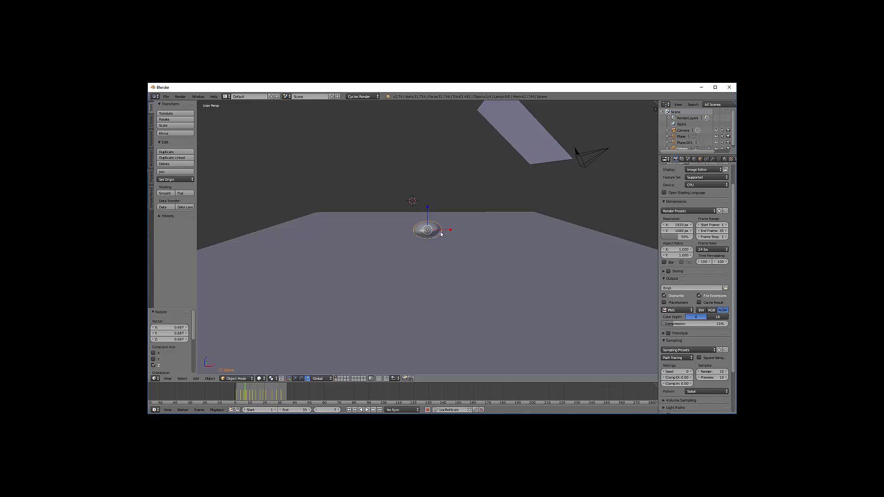
{"action": "middle_click_drag", "start_coordinate": [442, 236], "coordinate": [440, 252]}
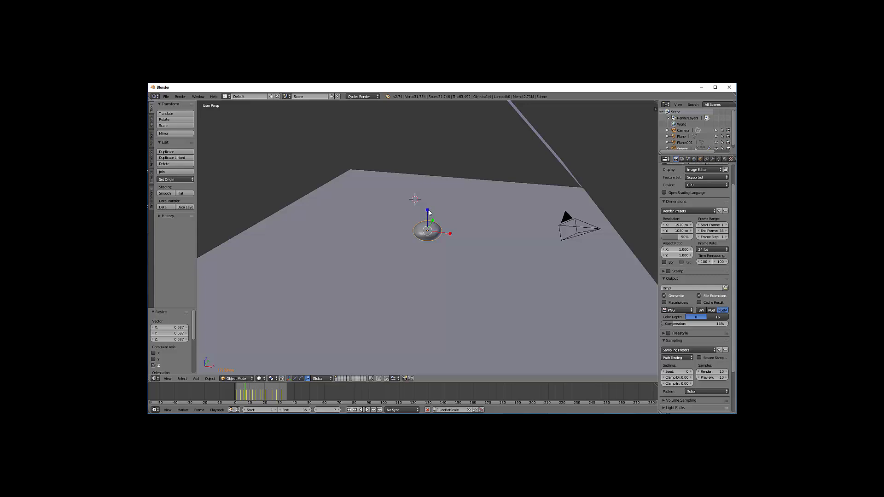
{"action": "key", "text": "s"}
{"action": "key", "text": "y"}
{"action": "left_click", "coordinate": [438, 226]}
{"action": "left_click_drag", "start_coordinate": [450, 236], "coordinate": [460, 233]}
{"action": "key", "text": "ctrl+z"}
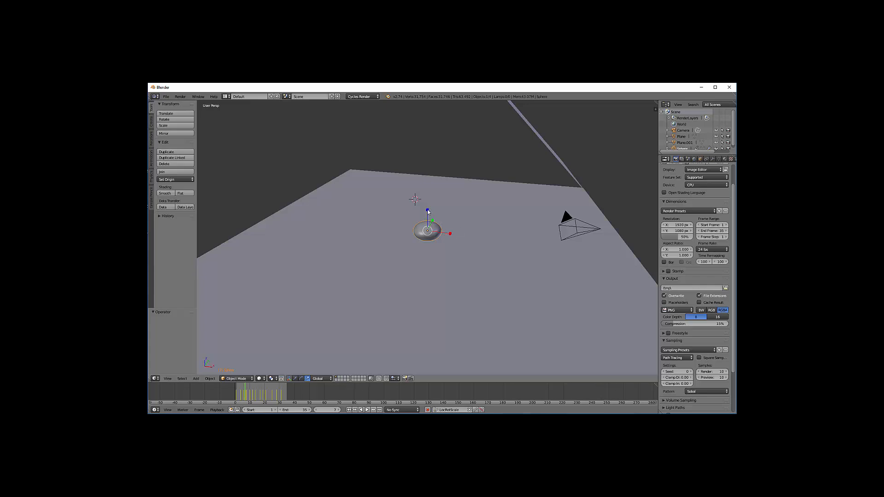
- Widen the squashed sphere by scaling it in X and Y by about 1.247, and insert a LocRotScale keyframe at frame 7
{"action": "left_click_drag", "start_coordinate": [428, 211], "coordinate": [428, 207], "text": "shift"}
{"action": "middle_click_drag", "start_coordinate": [434, 288], "coordinate": [432, 211]}
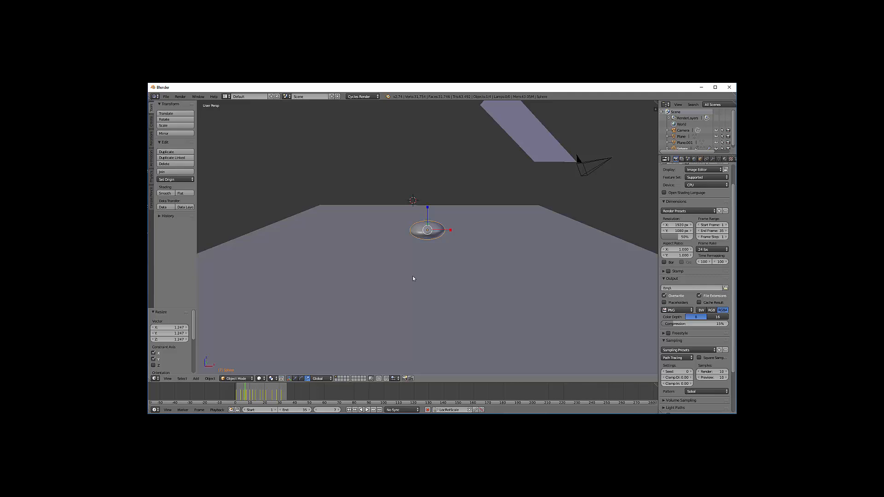
{"action": "middle_click_drag", "start_coordinate": [413, 278], "coordinate": [275, 366]}
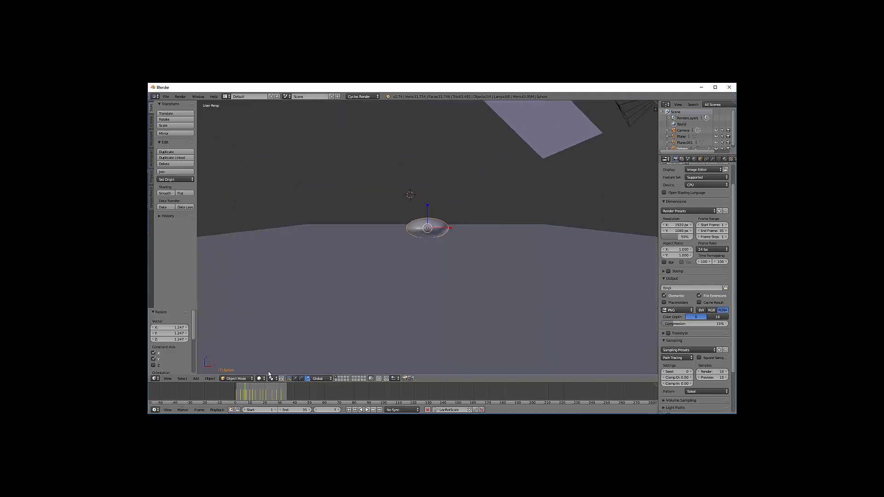
{"action": "key", "text": "i"}
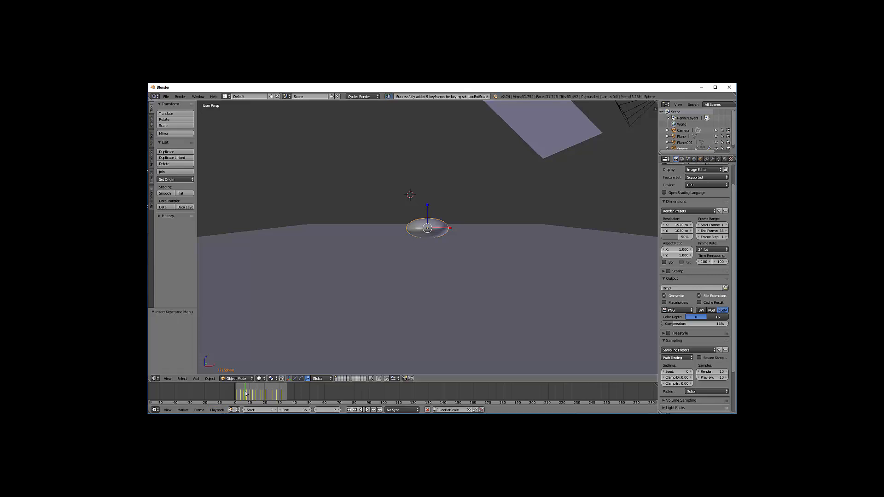
- At frame 6, stretch the sphere along Z by about 1.145, raise it about 0.13 units and insert a LocRotScale keyframe
{"action": "left_click_drag", "start_coordinate": [245, 395], "coordinate": [244, 398]}
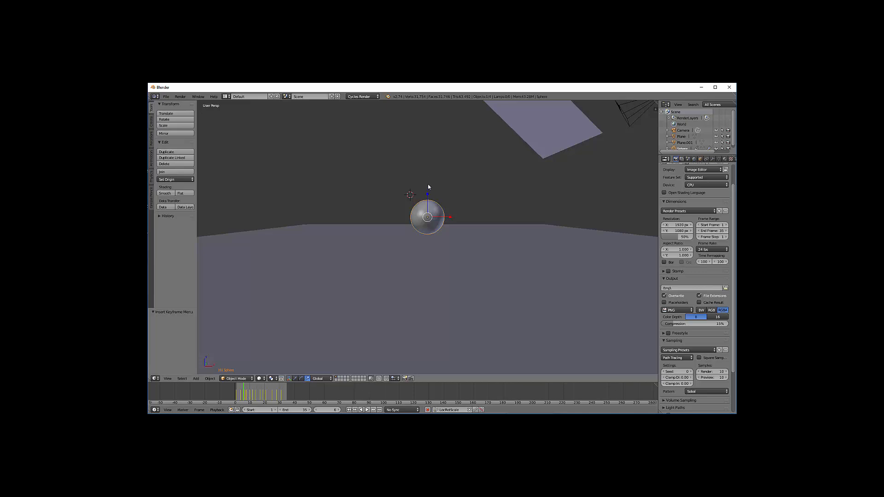
{"action": "key", "text": "s"}
{"action": "key", "text": "z"}
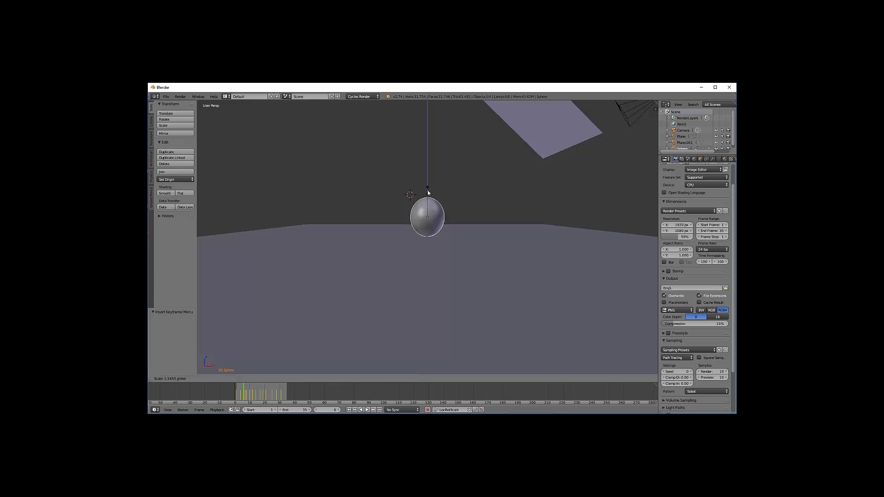
{"action": "left_click", "coordinate": [428, 192]}
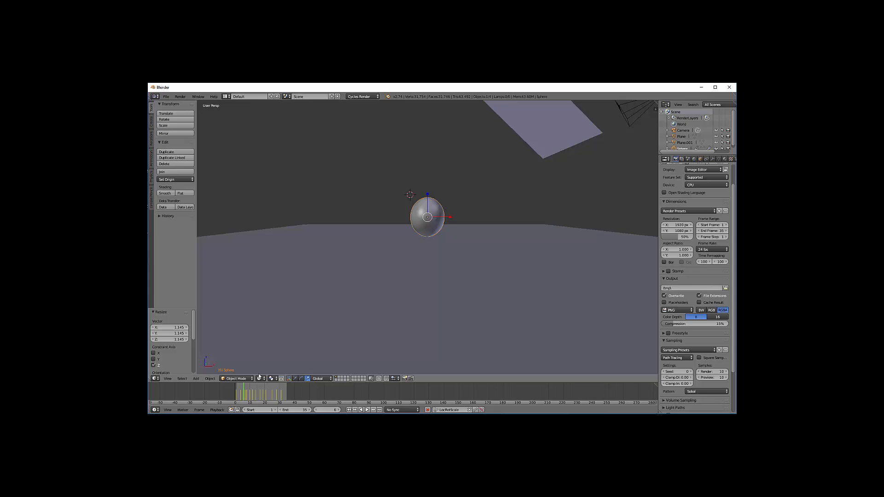
{"action": "left_click", "coordinate": [296, 379]}
{"action": "left_click_drag", "start_coordinate": [429, 195], "coordinate": [428, 192]}
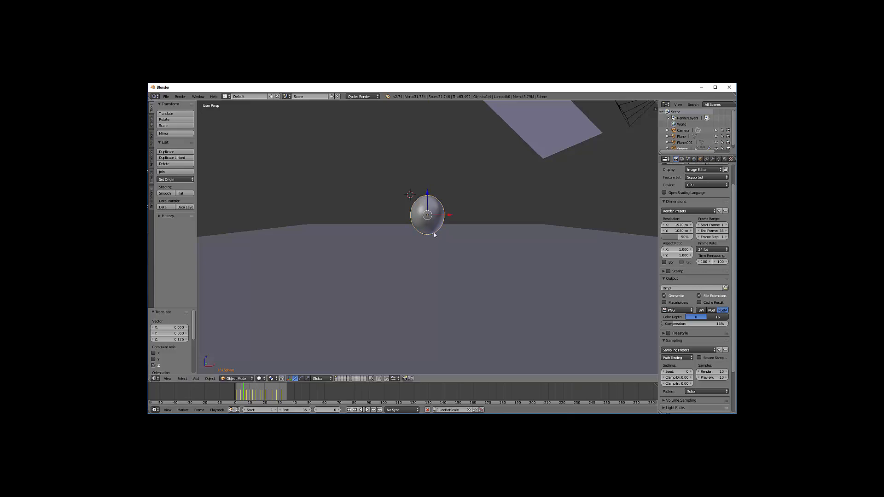
{"action": "key", "text": "i"}
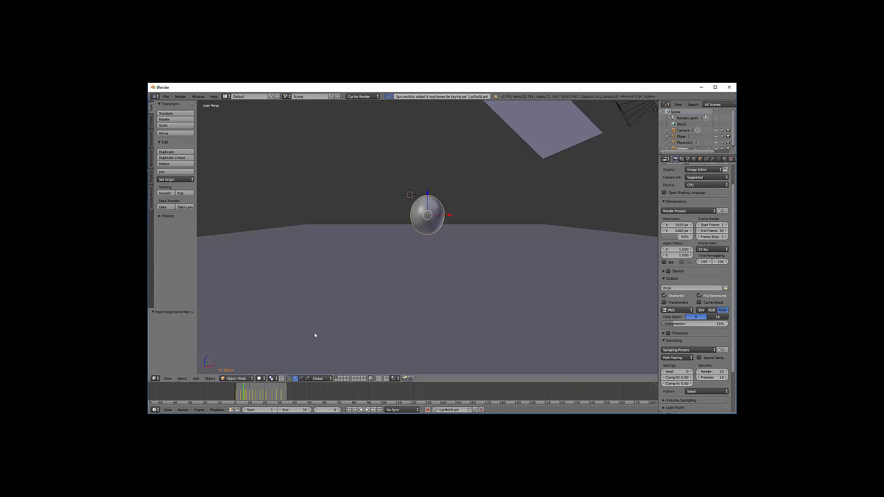
- At frame 8, stretch the sphere along Z by about 1.209, raise it slightly and insert a LocRotScale keyframe
{"action": "left_click", "coordinate": [247, 396]}
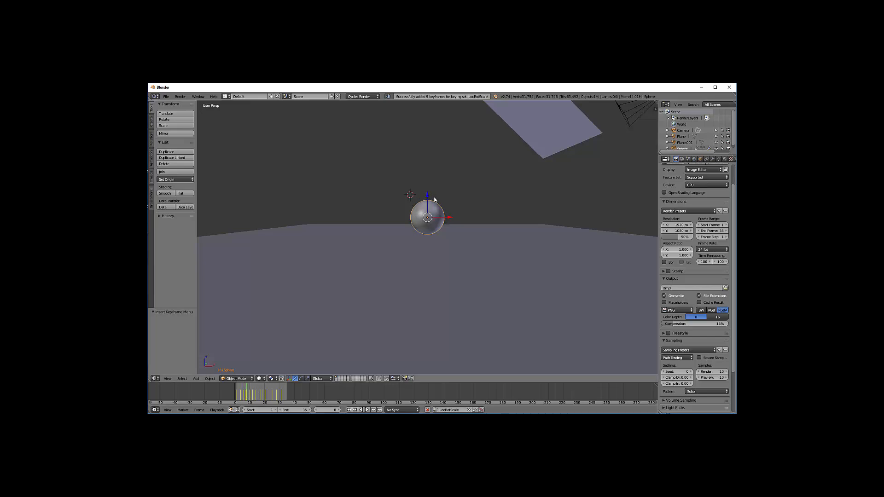
{"action": "left_click", "coordinate": [307, 378]}
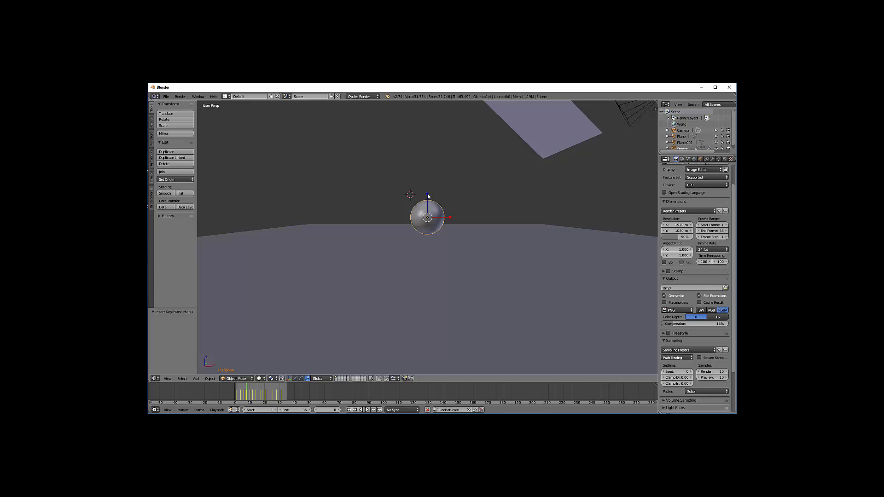
{"action": "left_click_drag", "start_coordinate": [428, 196], "coordinate": [423, 250]}
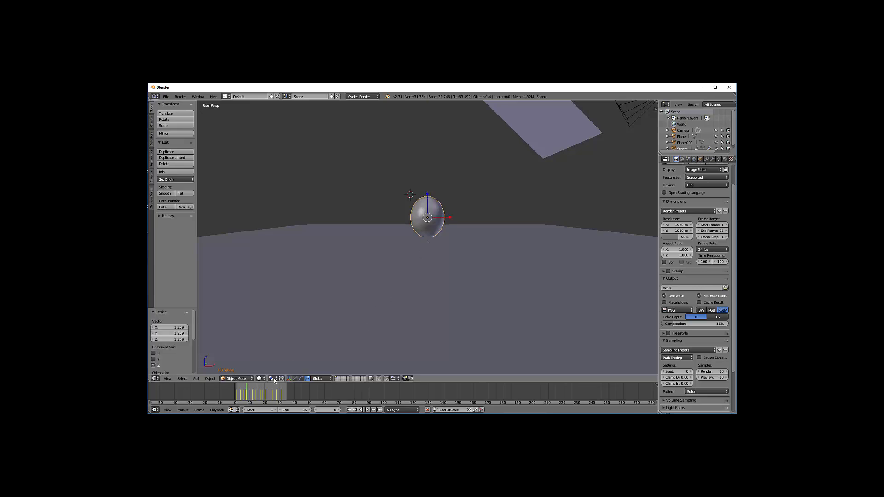
{"action": "left_click", "coordinate": [295, 379]}
{"action": "left_click_drag", "start_coordinate": [428, 197], "coordinate": [428, 193]}
{"action": "key", "text": "i"}
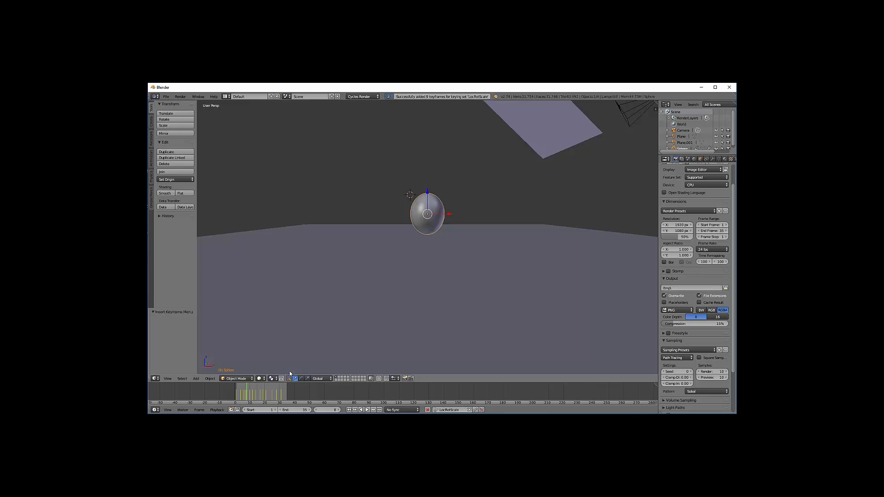
- Scrub through the first two floor contacts, insert further LocRotScale keyframes for the sphere and play back the bounce
{"action": "left_click", "coordinate": [240, 396]}
{"action": "left_click_drag", "start_coordinate": [239, 396], "coordinate": [261, 394]}
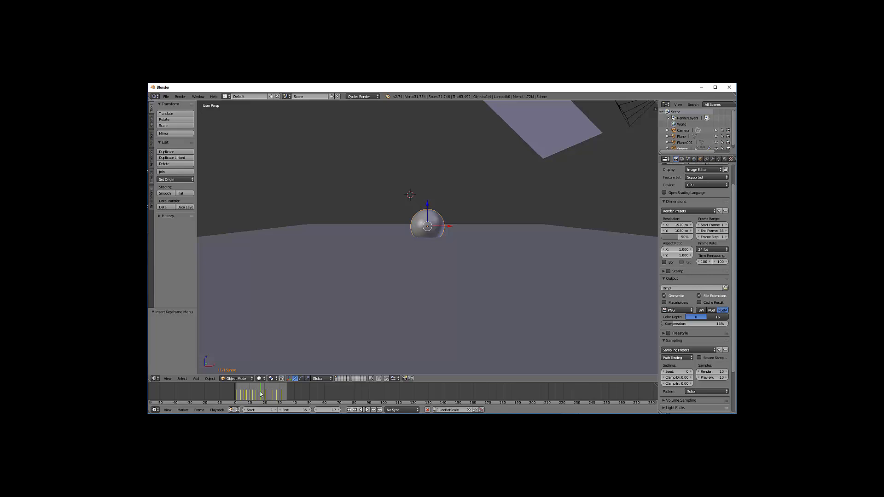
{"action": "left_click_drag", "start_coordinate": [260, 394], "coordinate": [259, 394]}
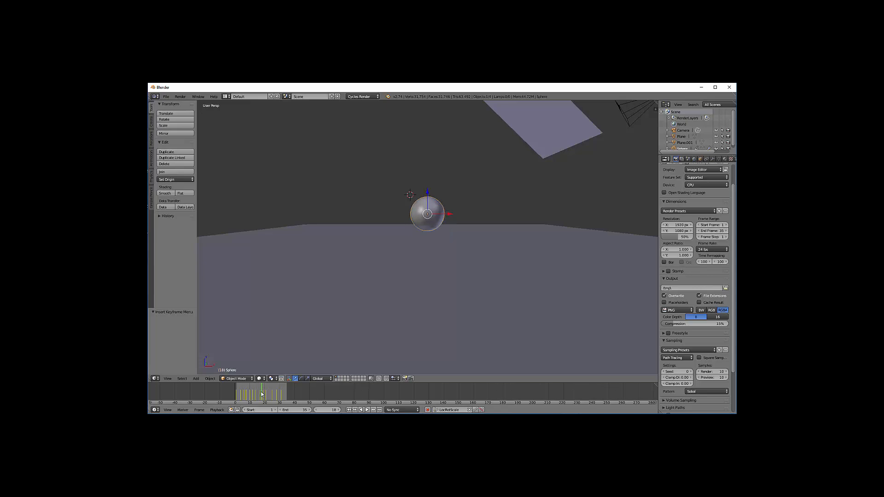
{"action": "mouse_move", "coordinate": [259, 392]}
{"action": "left_mouse_down"}
{"action": "mouse_move", "coordinate": [251, 397]}
{"action": "mouse_move", "coordinate": [277, 397]}
{"action": "mouse_move", "coordinate": [245, 396]}
{"action": "left_mouse_up"}
{"action": "key", "text": "i"}
{"action": "key", "text": "i"}
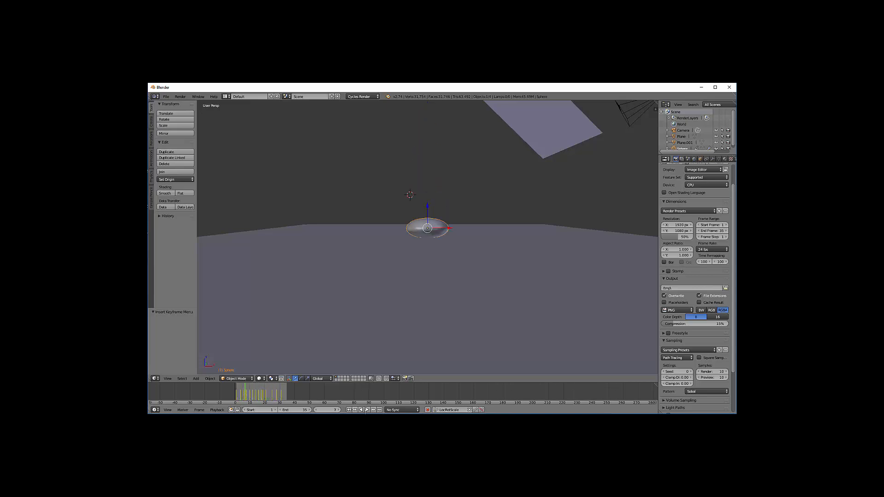
{"action": "left_click", "coordinate": [366, 410]}
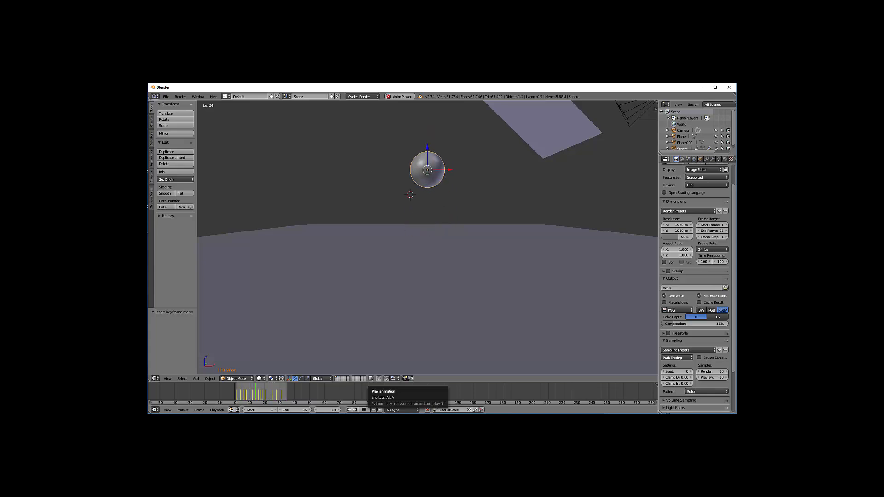
{"action": "left_click", "coordinate": [367, 410]}
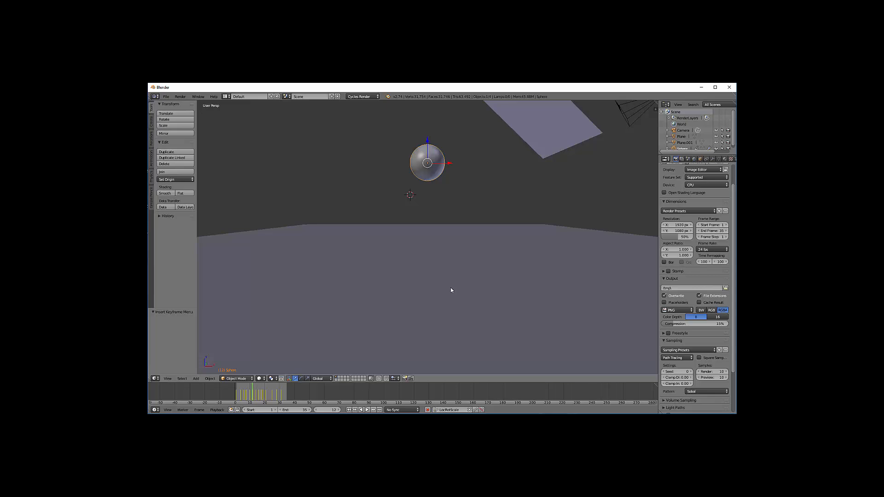
- At frame 1, lock the camera to the view and reposition it to frame the sphere and the floor from the front
{"action": "key", "text": "KP_0"}
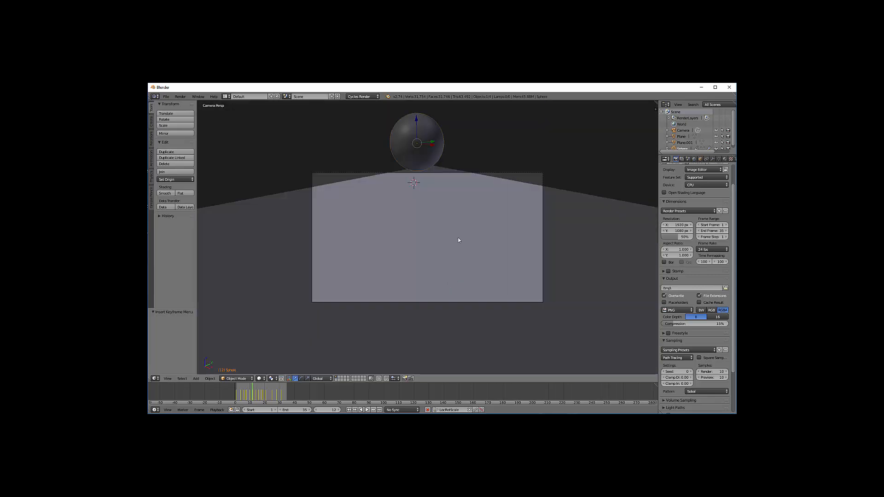
{"action": "left_click", "coordinate": [236, 395]}
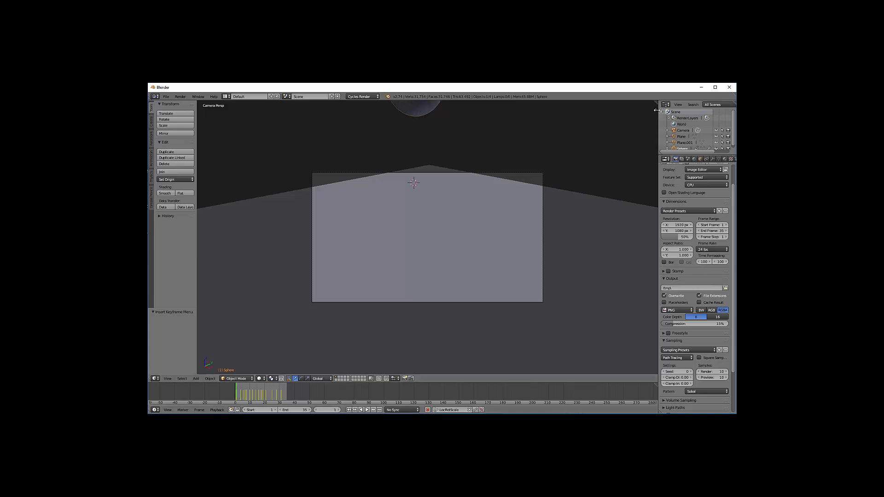
{"action": "left_click", "coordinate": [656, 110]}
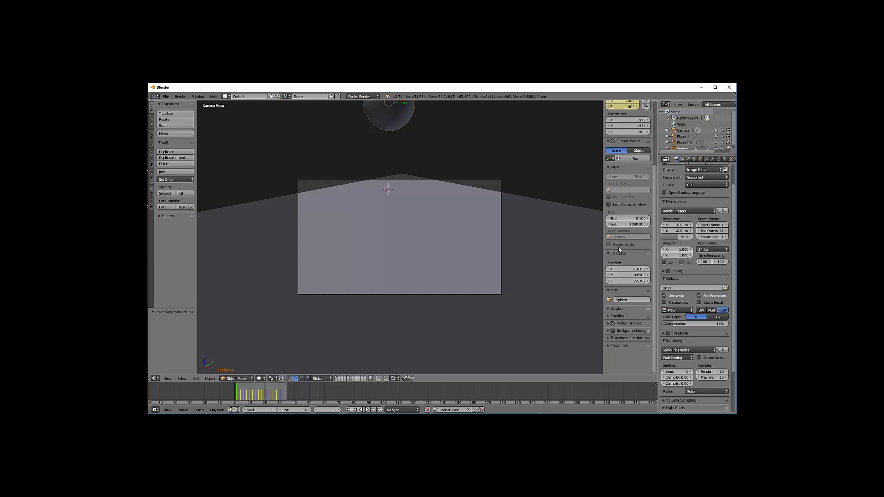
{"action": "left_click", "coordinate": [609, 204]}
{"action": "scroll", "coordinate": [421, 243], "scroll_direction": "down", "scroll_amount": 5}
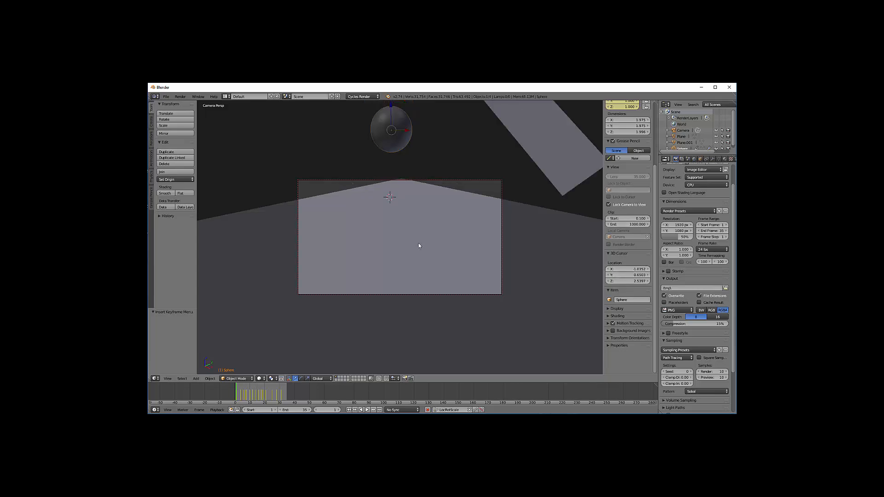
{"action": "scroll", "coordinate": [416, 243], "scroll_direction": "up", "scroll_amount": 1}
{"action": "middle_click_drag", "start_coordinate": [416, 242], "coordinate": [443, 236]}
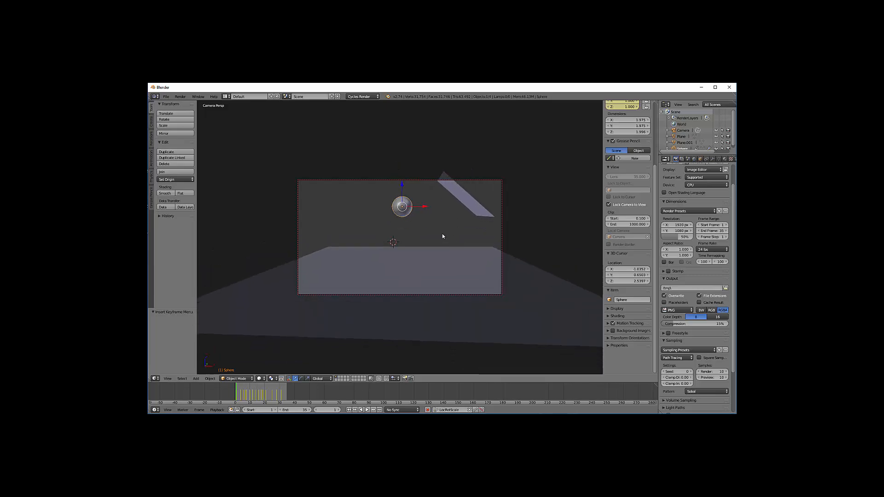
{"action": "scroll", "coordinate": [443, 237], "scroll_direction": "up", "scroll_amount": 2}
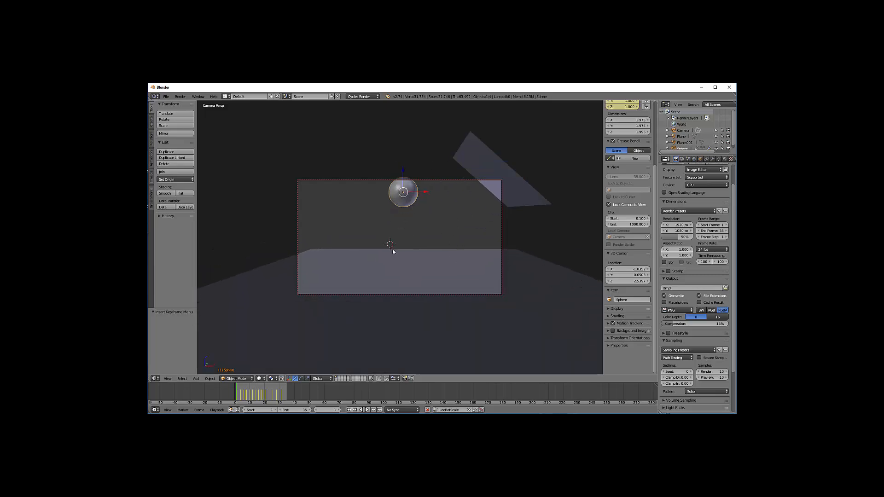
- At frame 0, move the emissive plane about 1.841 units along X, away from the sphere
{"action": "mouse_move", "coordinate": [240, 398]}
{"action": "left_mouse_down"}
{"action": "mouse_move", "coordinate": [276, 398]}
{"action": "mouse_move", "coordinate": [233, 391]}
{"action": "left_mouse_up"}
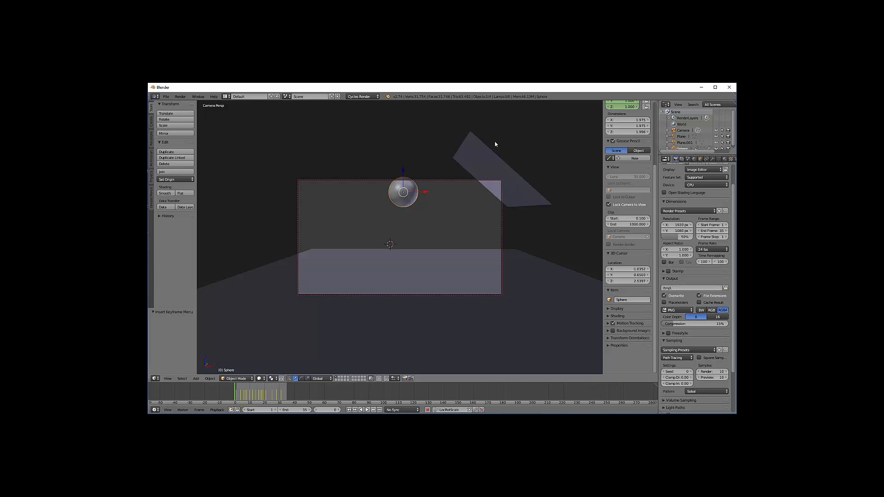
{"action": "right_click", "coordinate": [494, 170]}
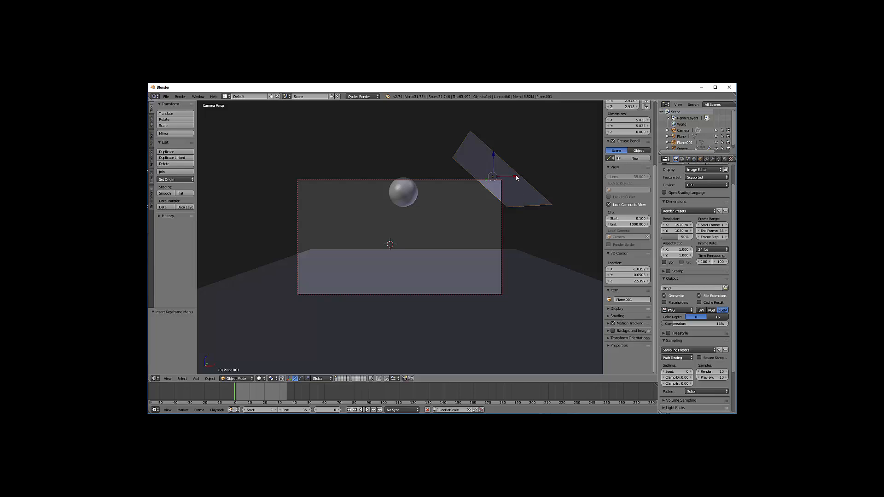
{"action": "left_click_drag", "start_coordinate": [517, 178], "coordinate": [547, 174]}
- In front orthographic view, move the emissive plane about 0.515 units in X and 2.575 units in Z, and render a test image
{"action": "key", "text": "KP_0"}
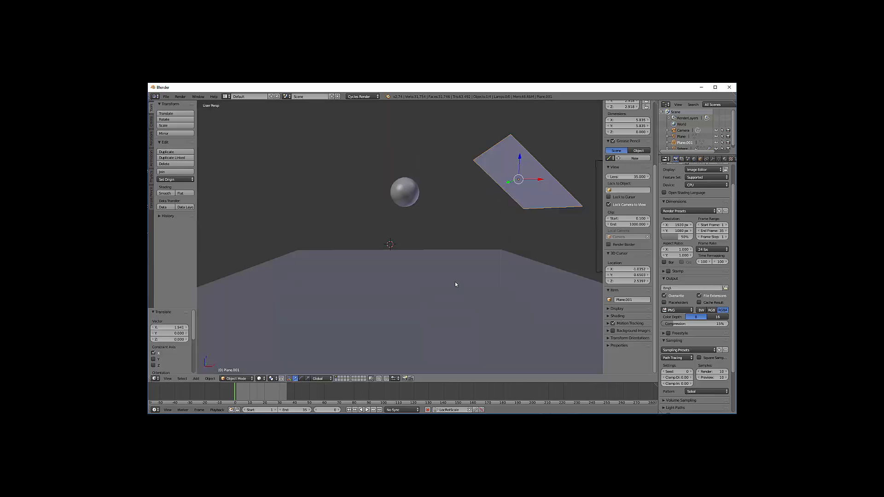
{"action": "middle_click_drag", "start_coordinate": [455, 282], "coordinate": [539, 215]}
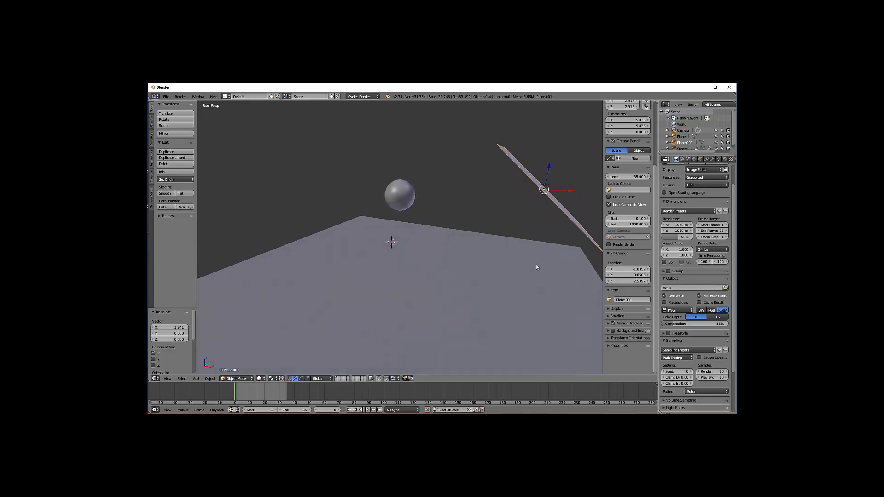
{"action": "key", "text": "KP_1"}
{"action": "key", "text": "KP_5"}
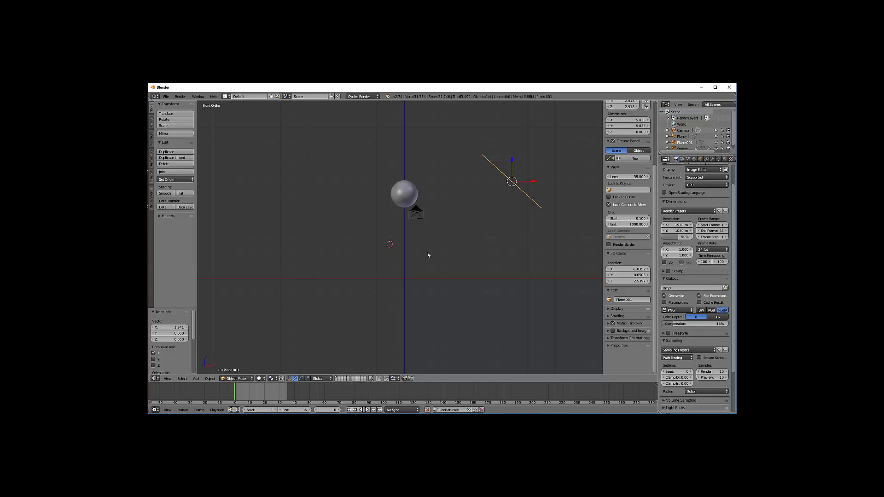
{"action": "key", "text": "g"}
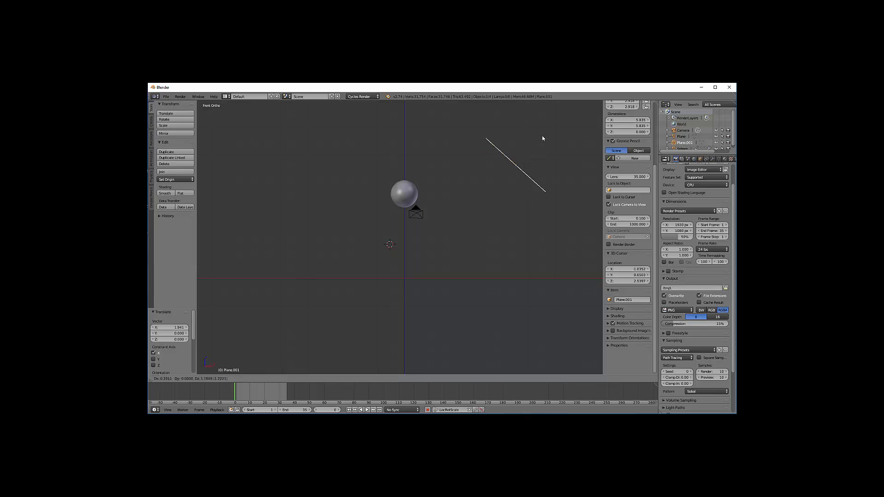
{"action": "left_click", "coordinate": [544, 127]}
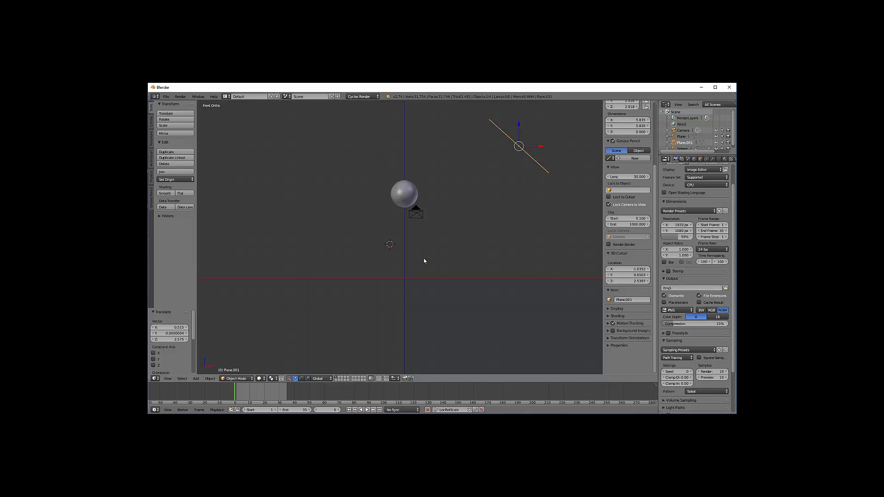
{"action": "key", "text": "F12"}
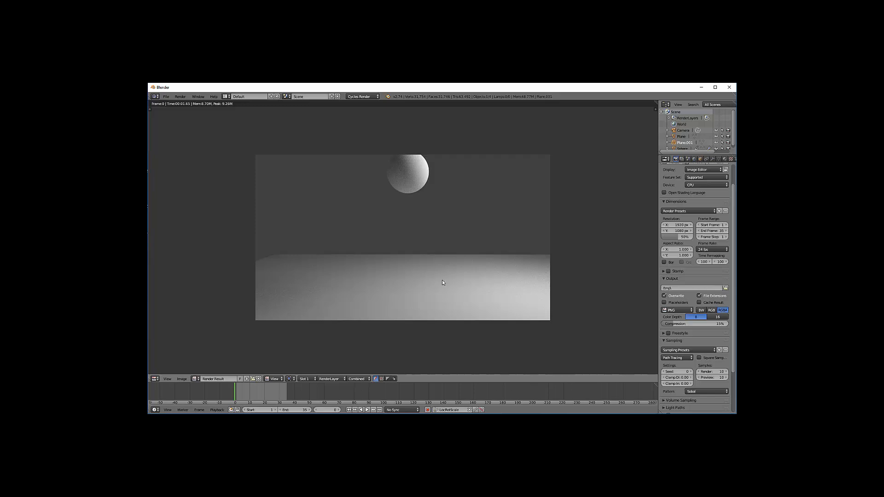
{"action": "key", "text": "Escape"}
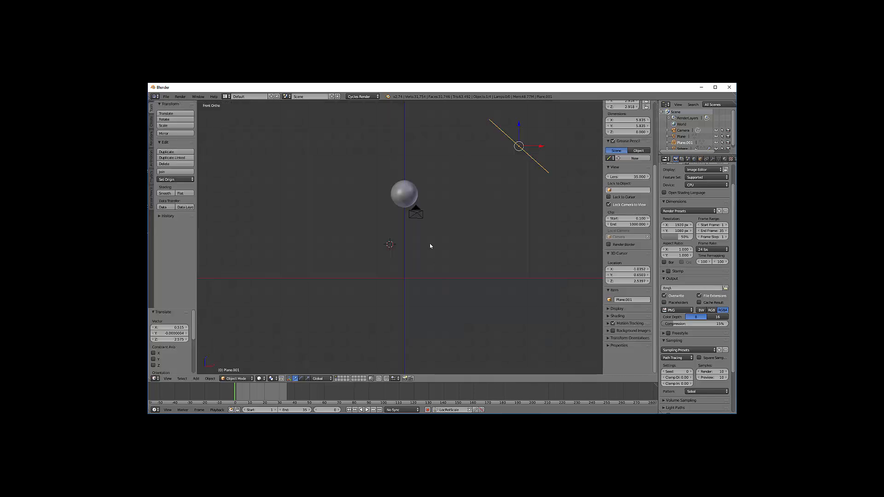
- Give the sphere a new Diffuse BSDF material in blue, RGB about 0.068, 0.309, 0.800, and render the frame
{"action": "right_click", "coordinate": [412, 205]}
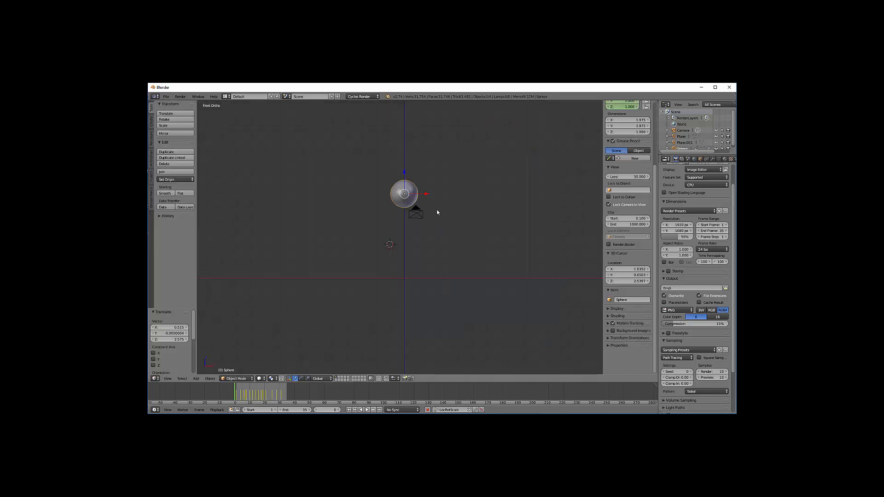
{"action": "left_click", "coordinate": [725, 159]}
{"action": "left_click", "coordinate": [690, 199]}
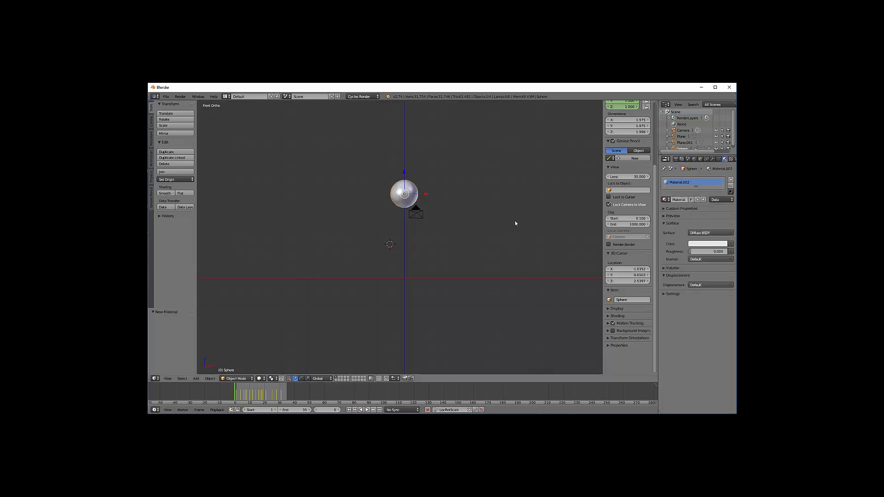
{"action": "left_click", "coordinate": [708, 243]}
{"action": "left_click_drag", "start_coordinate": [698, 178], "coordinate": [704, 166]}
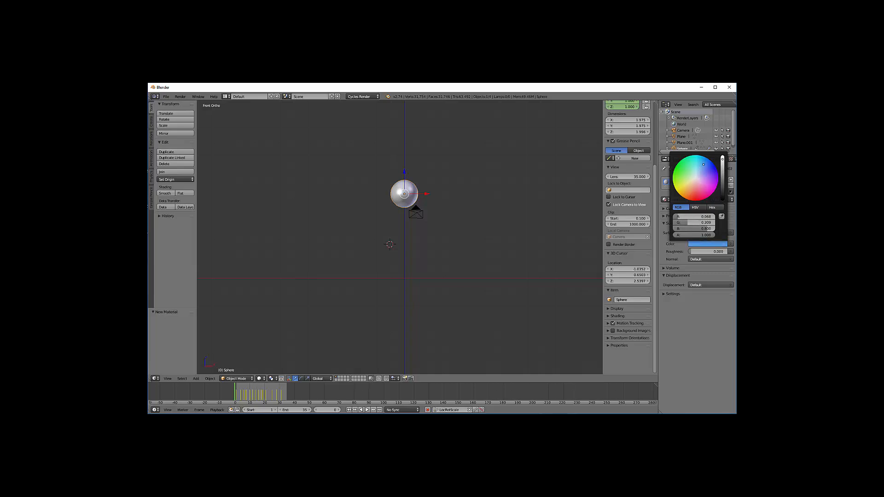
{"action": "key", "text": "F12"}
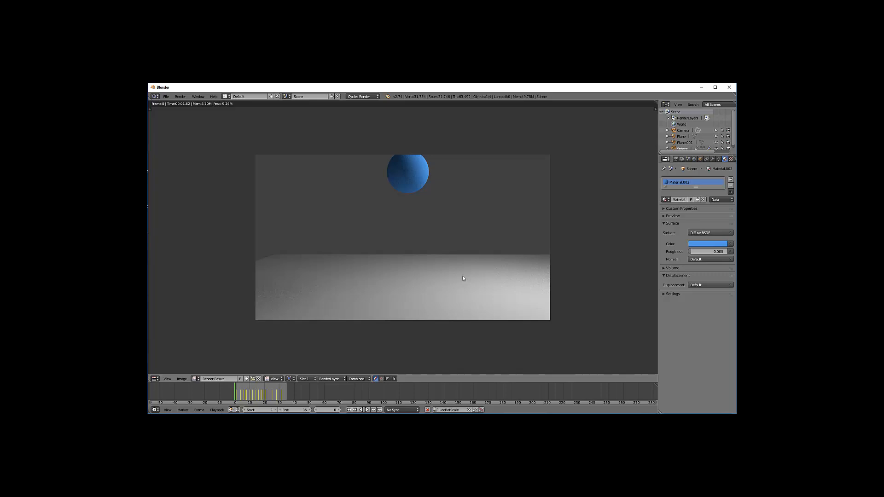
- Open the scene's render settings and review the dimensions, output and sampling options
{"action": "left_click", "coordinate": [676, 159]}
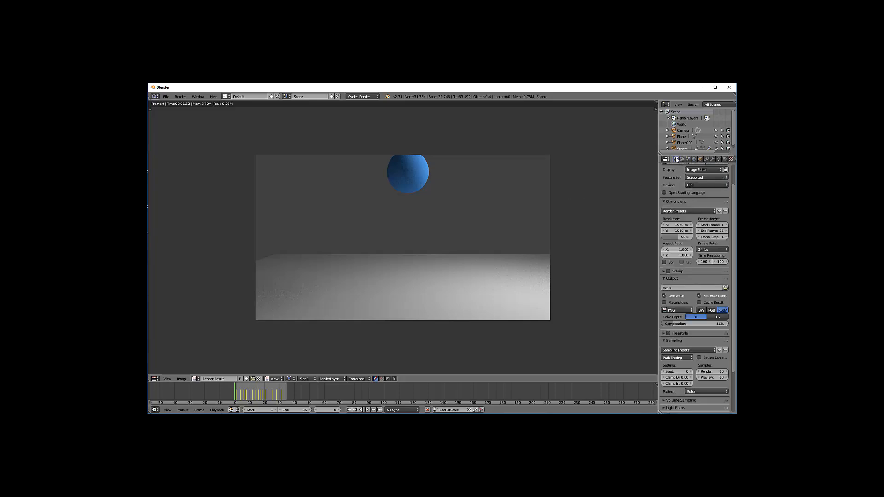
{"action": "scroll", "coordinate": [671, 242], "scroll_direction": "up", "scroll_amount": 3}
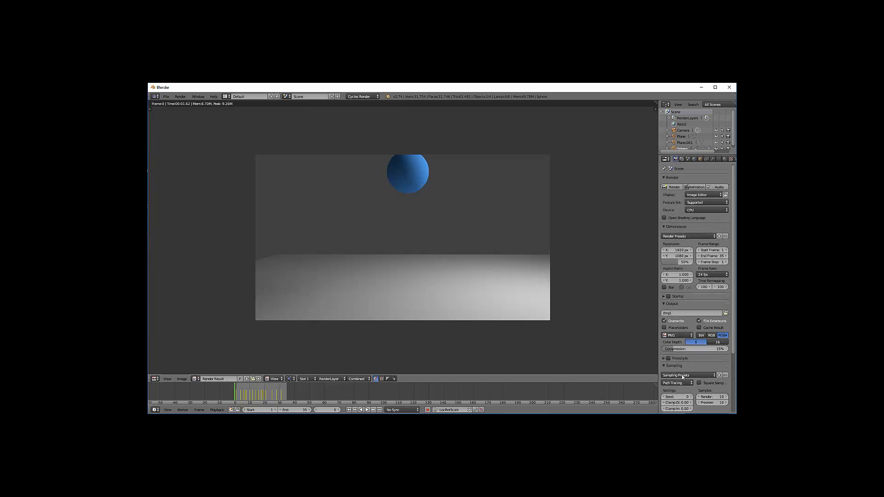
{"action": "scroll", "coordinate": [688, 315], "scroll_direction": "down", "scroll_amount": 2}
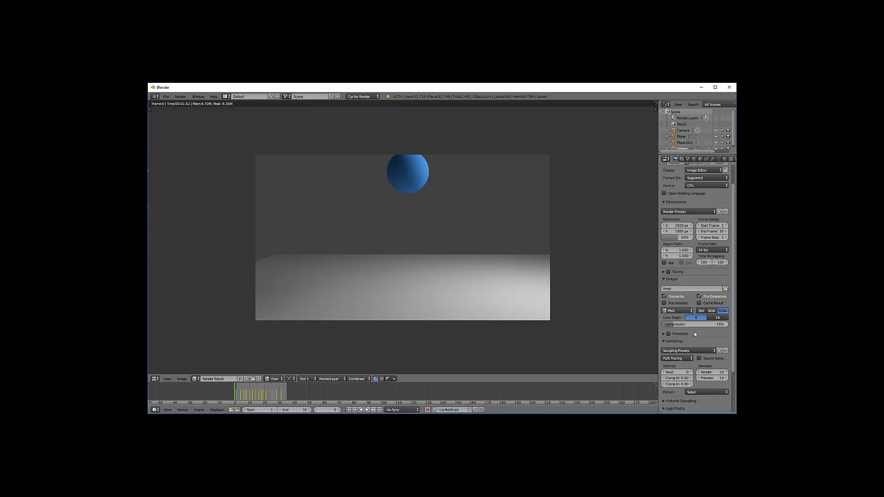